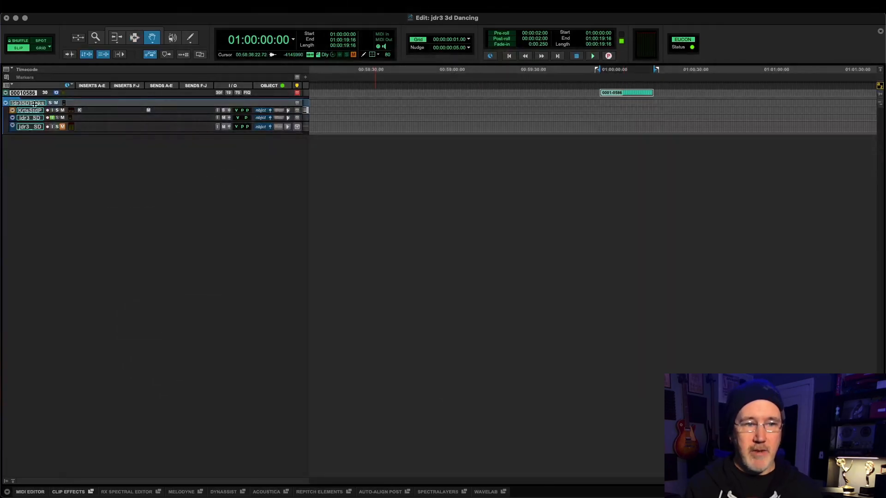
Display the video picture and select the timeline range of the dancing clip from 01:00:01:07 to 01:00:17:18, then hide the picture
key(super+3)
key(super+9)
click(604, 101)
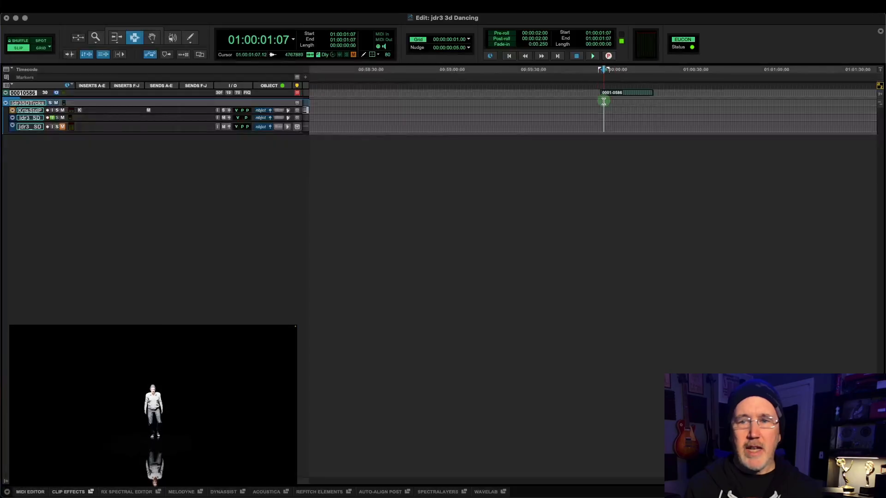
drag(604, 101, 648, 98)
key(super+9)
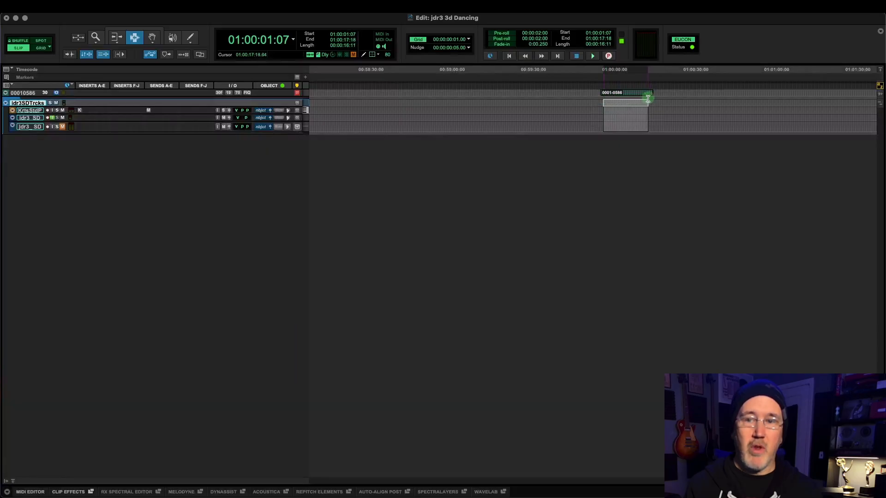
Begin creating new tracks below the 00010586 video track, specifying three mono audio tracks named FS
click(27, 93)
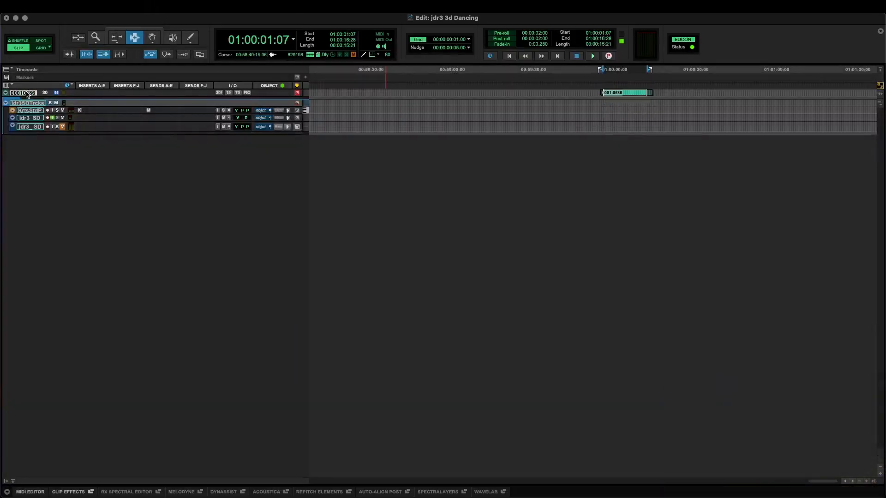
key(super+shift+n)
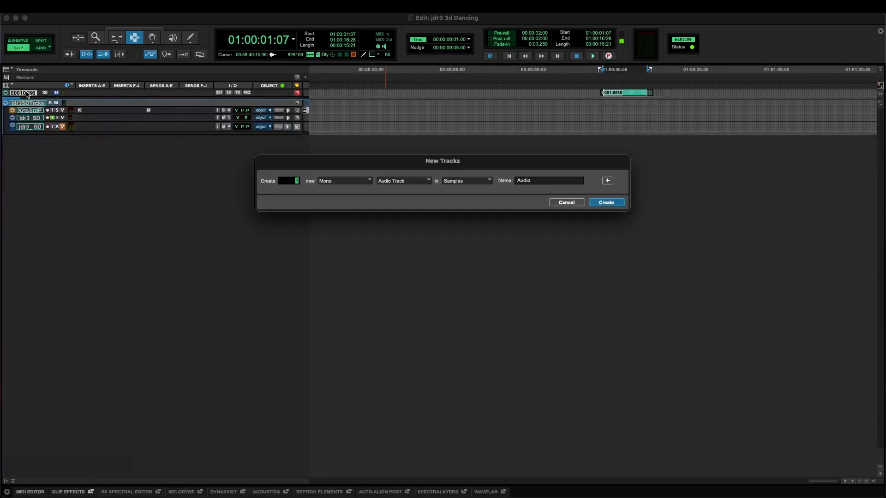
text(3)
key(Tab)
text(FS)
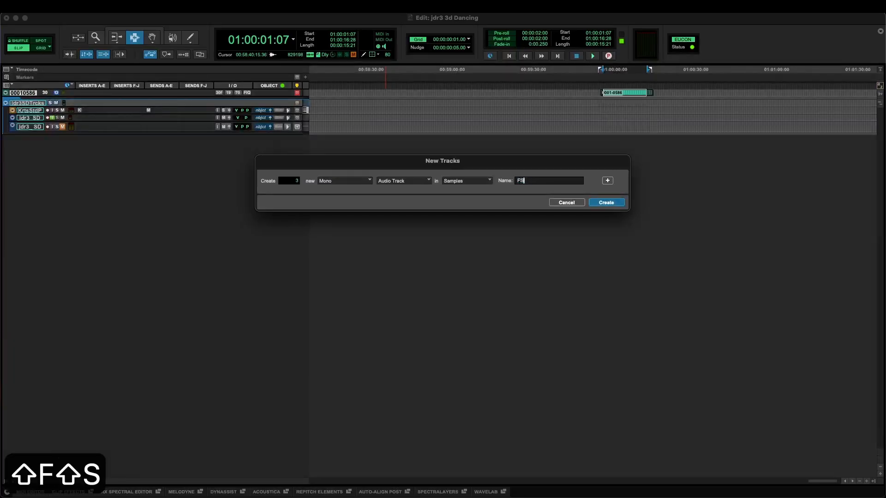
Add a row for two stereo audio tracks named BG to the new-track setup
key(cmd+n)
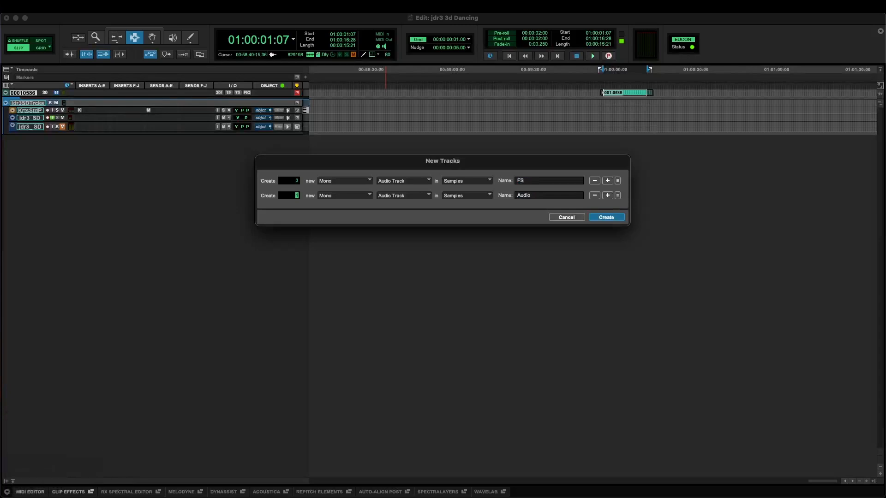
text(2)
key(cmd+Right)
key(Tab)
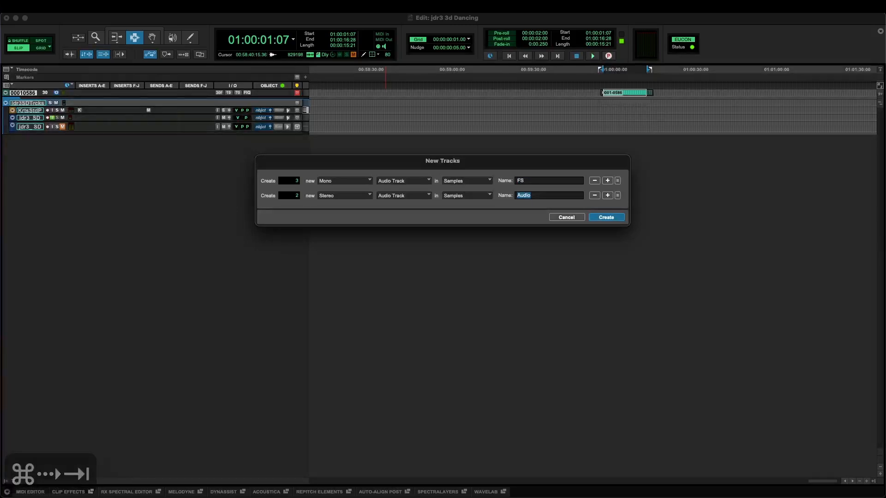
text(BG)
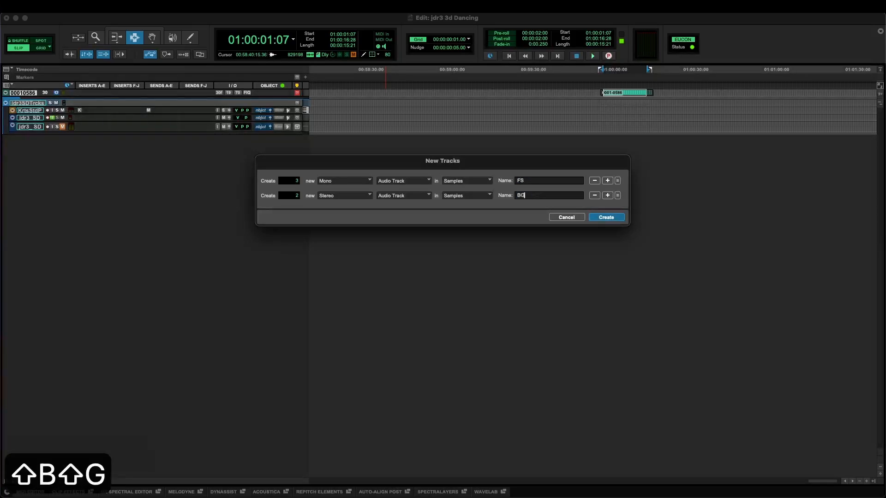
Add a row for one mono audio track named Rustle to the new-track setup
key(super+n)
key(Tab)
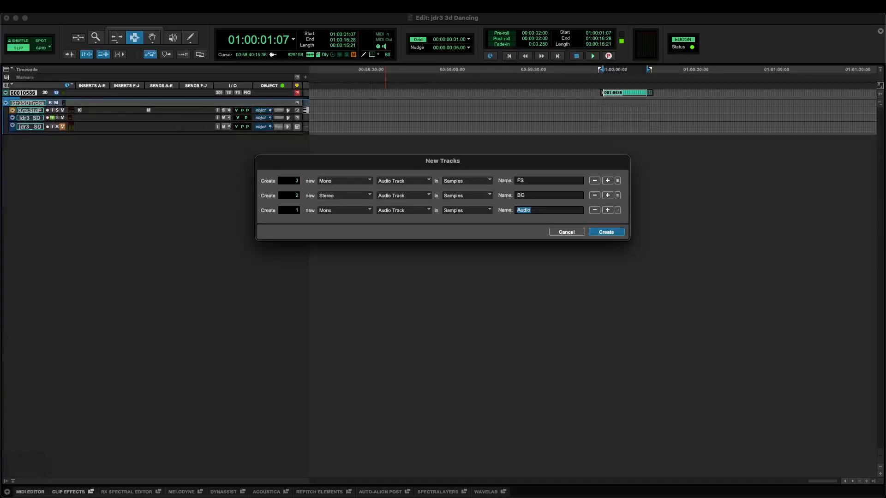
text(Rustle)
Add a row for four stereo audio tracks named SD and create all the configured tracks
key(super+n)
text(4)
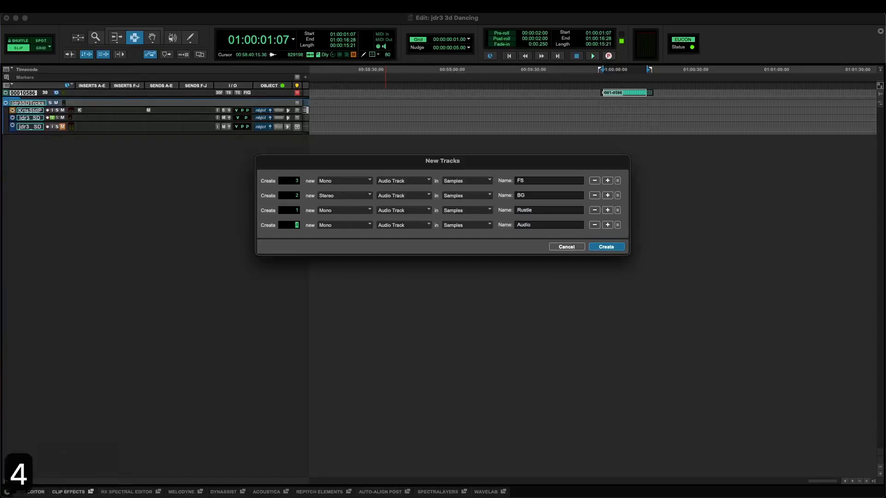
key(super+Right)
key(Tab)
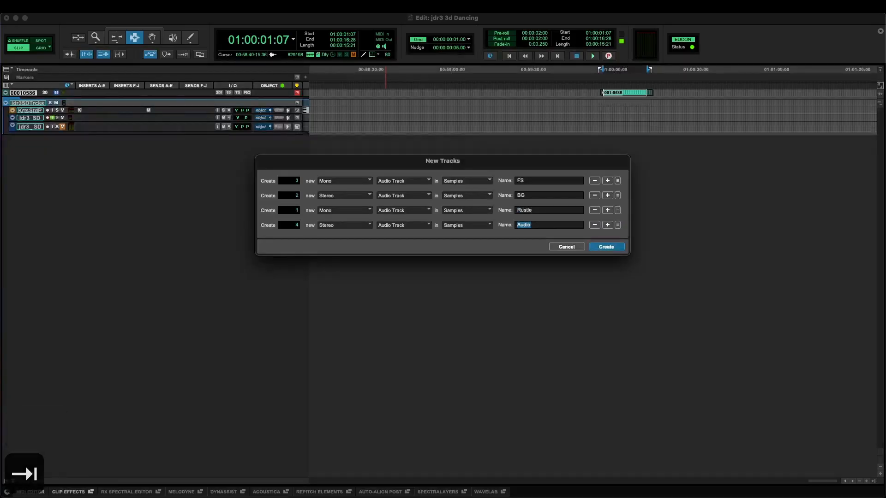
text(SD)
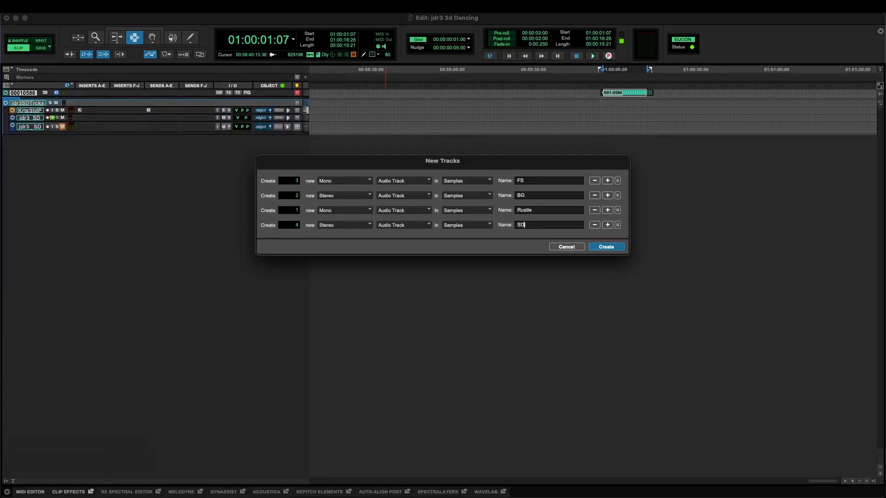
key(Return)
Reduce the height of the newly created tracks
key(ctrl+Down)
key(ctrl+Down)
key(ctrl+Down)
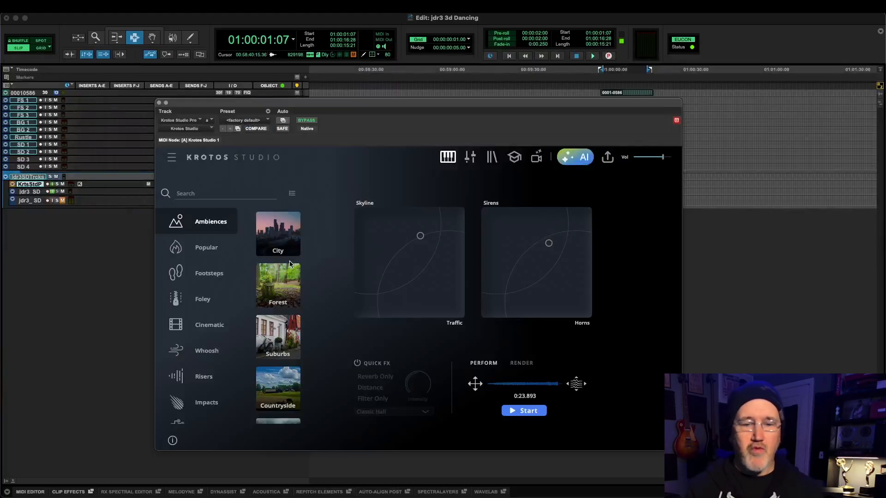
Load the user preset Room Ventilation.kspb into Krotos Studio from the Sent to Krotos folder inside jdr3 Presets for pack
click(356, 122)
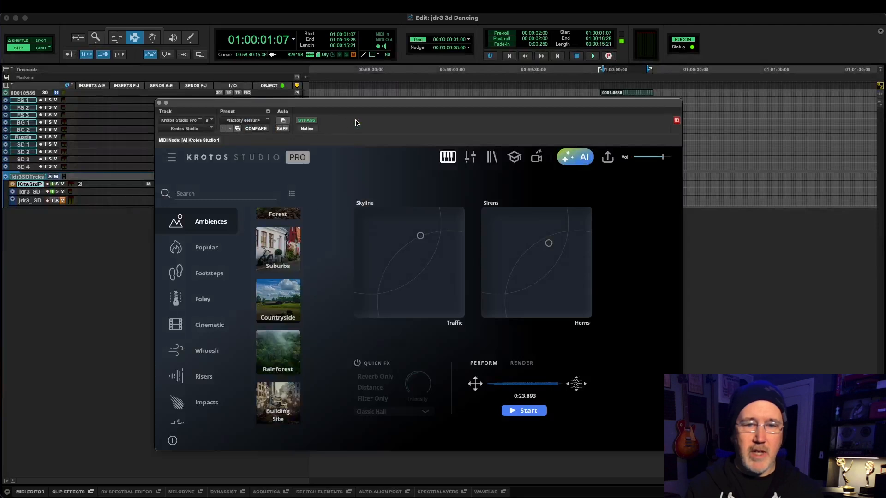
scroll(280, 250, down, 10)
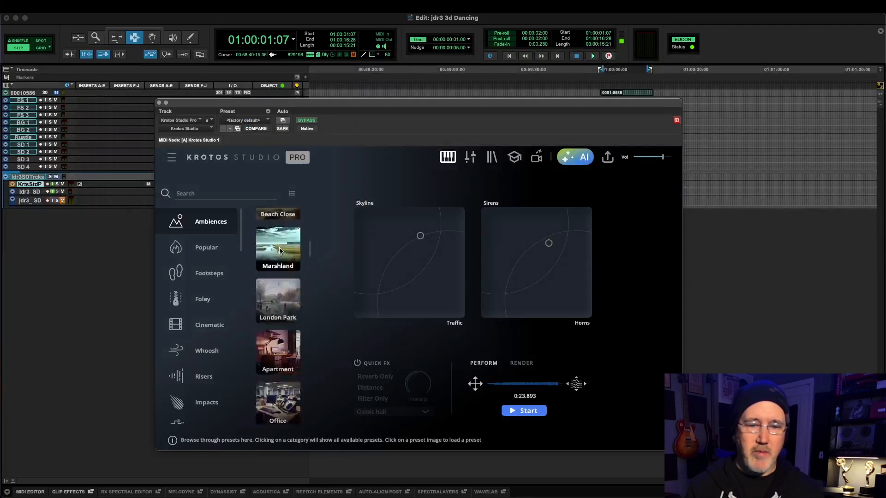
scroll(280, 250, up, 10)
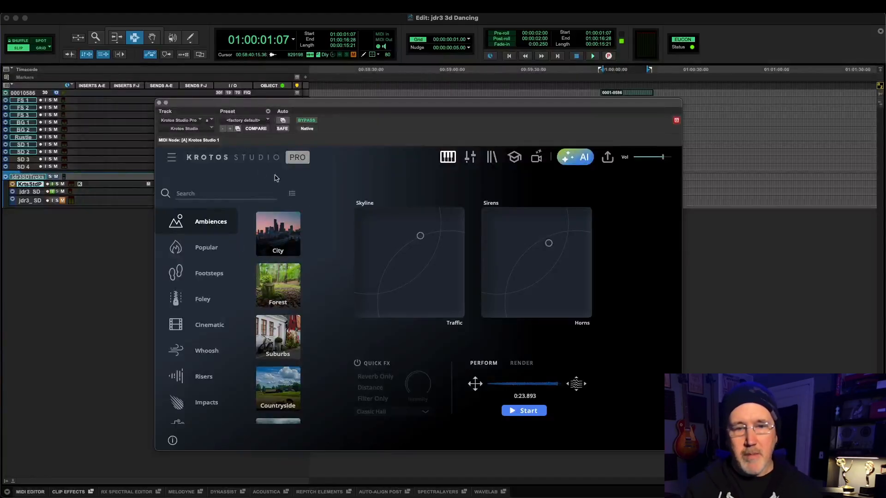
click(172, 157)
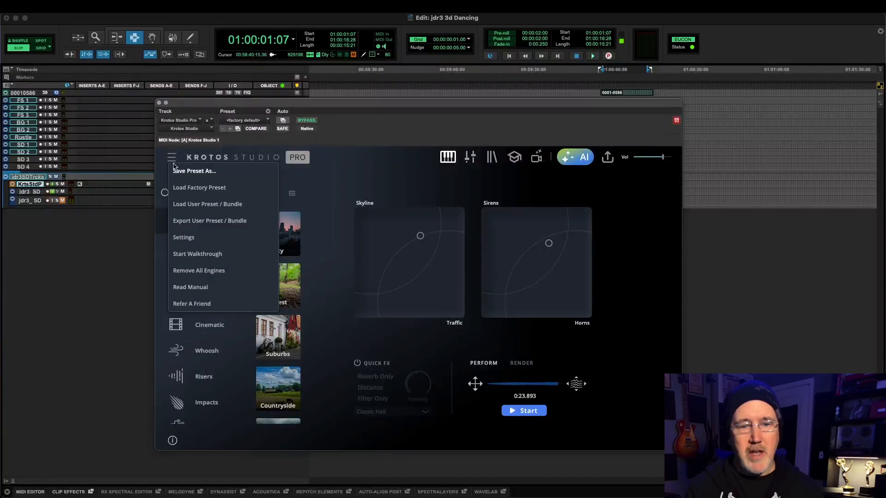
click(206, 204)
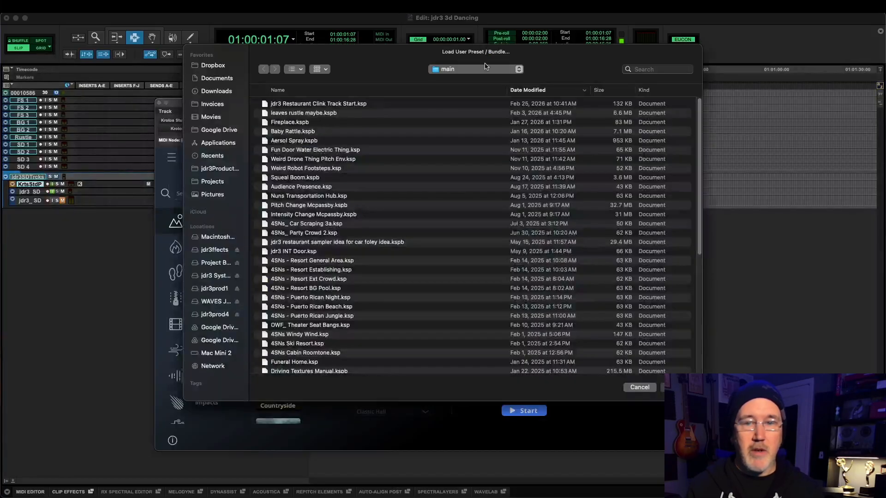
click(482, 69)
click(481, 79)
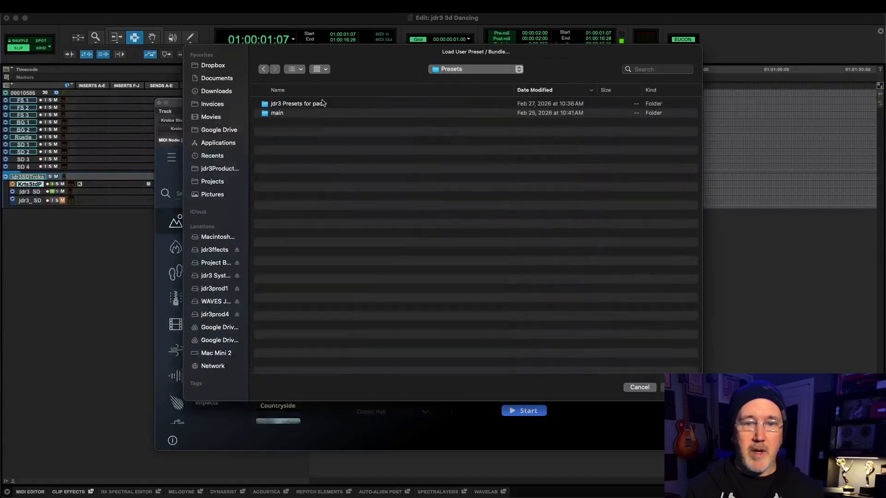
double_click(287, 104)
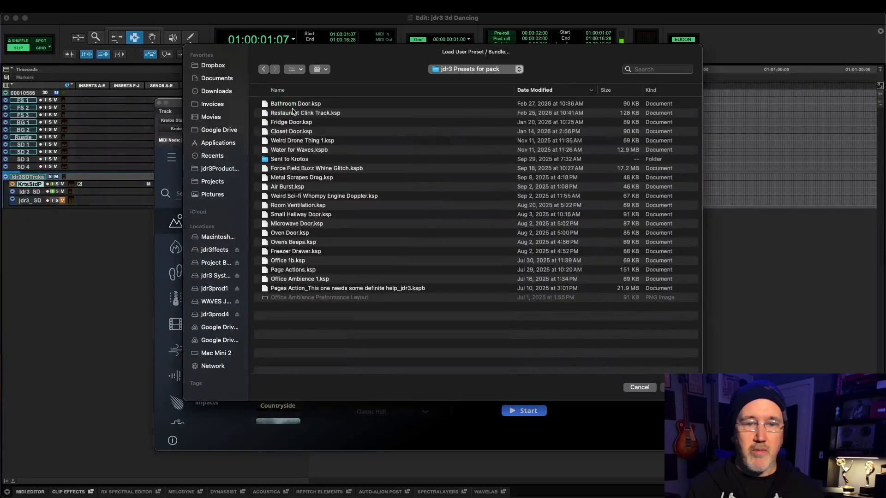
double_click(284, 159)
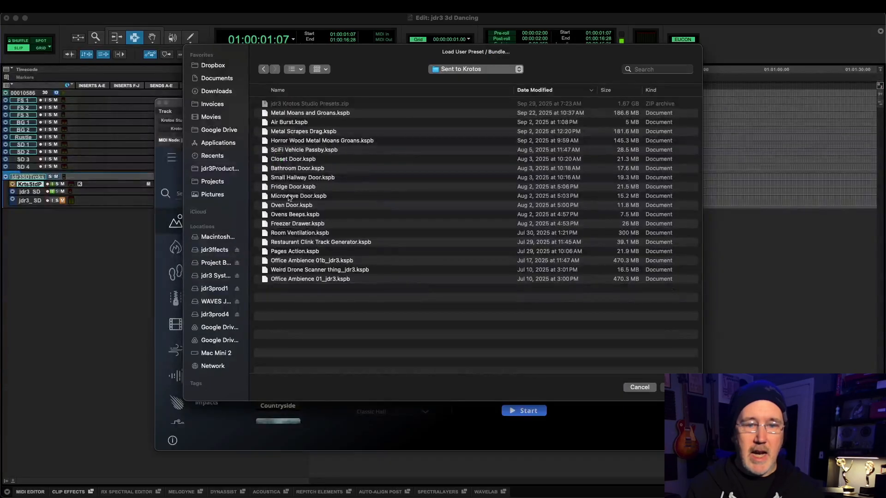
double_click(300, 233)
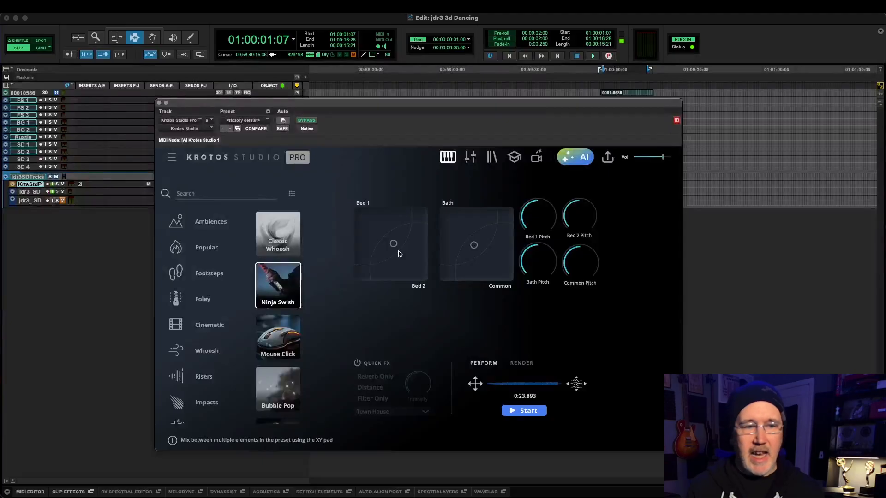
Start the room ventilation performance and shift the first XY pad toward Bed 2 and the second toward Bath
click(528, 411)
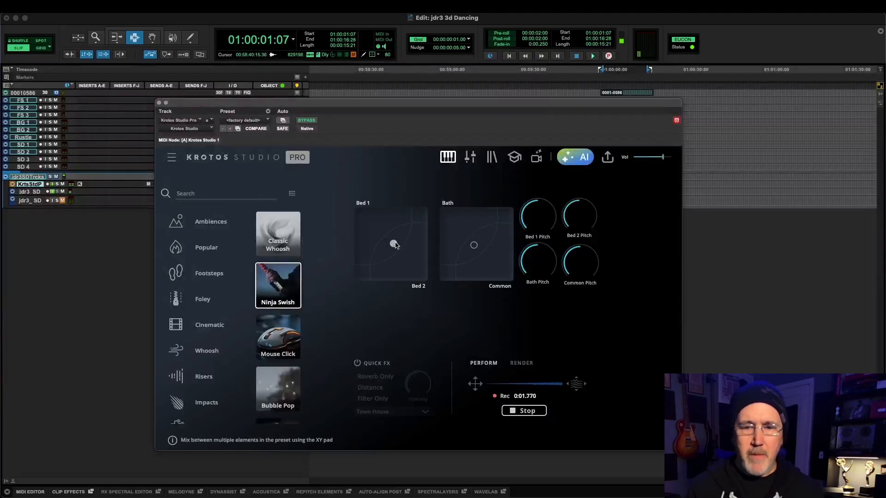
drag(395, 245, 408, 253)
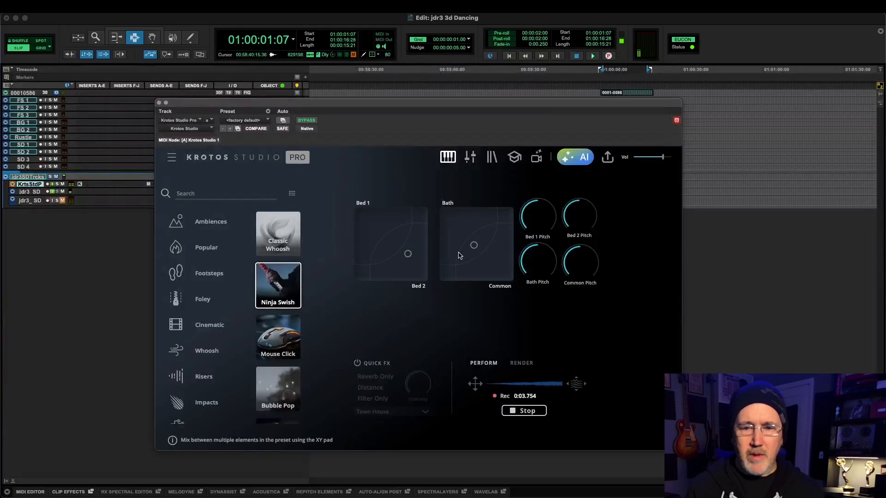
mouse_move(474, 245)
mouse_down()
mouse_move(499, 259)
mouse_move(473, 221)
mouse_up()
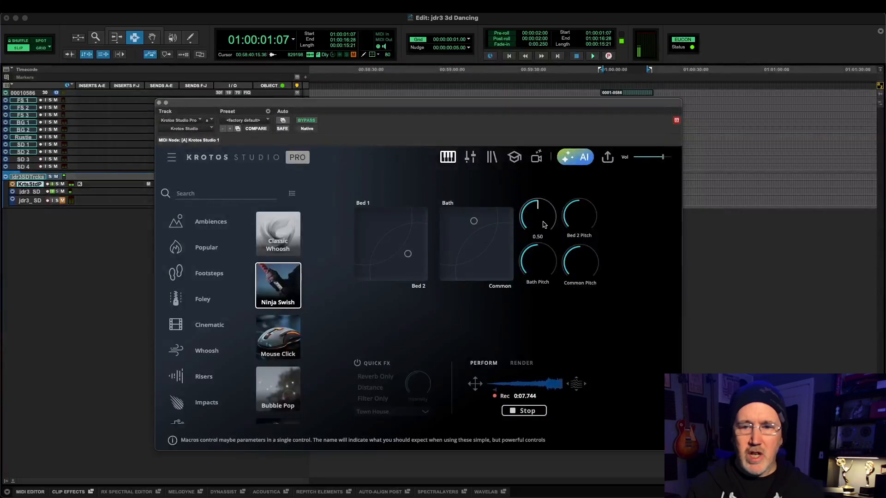
Lower the Bed 1, Bed 2, Bath and Common pitch macros, bringing Bed 1 Pitch to about 0.29
drag(539, 247, 577, 292)
drag(579, 217, 584, 254)
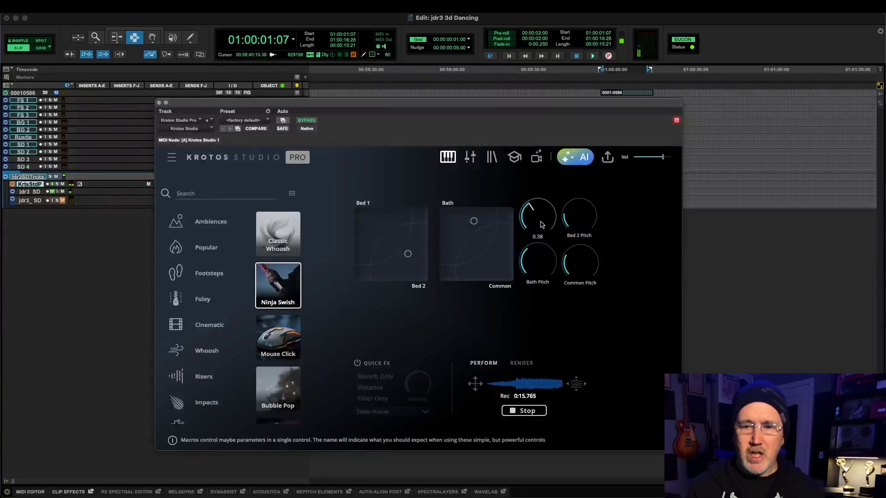
drag(530, 222, 537, 221)
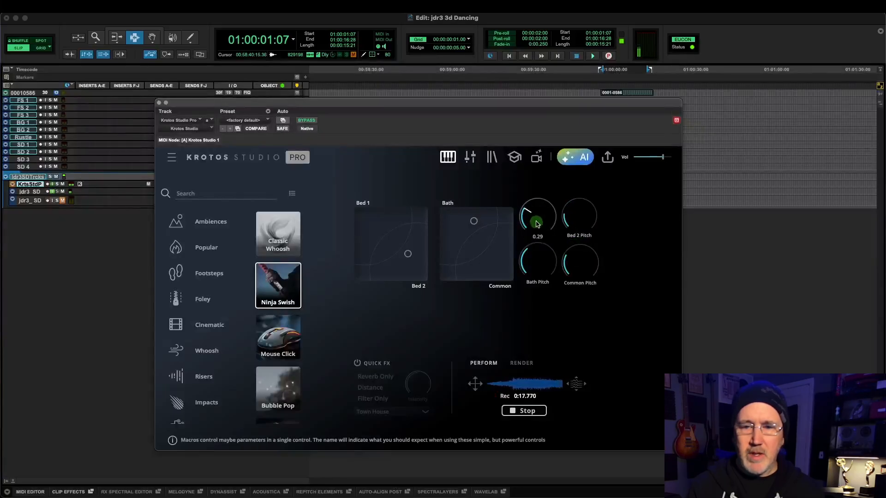
drag(539, 255, 542, 283)
Rebalance both XY pads closer to their centres and stop the room ventilation performance
mouse_move(410, 255)
mouse_down()
mouse_move(385, 238)
mouse_move(397, 254)
mouse_move(388, 260)
mouse_move(393, 255)
mouse_up()
mouse_move(473, 221)
mouse_down()
mouse_move(460, 254)
mouse_move(471, 240)
mouse_up()
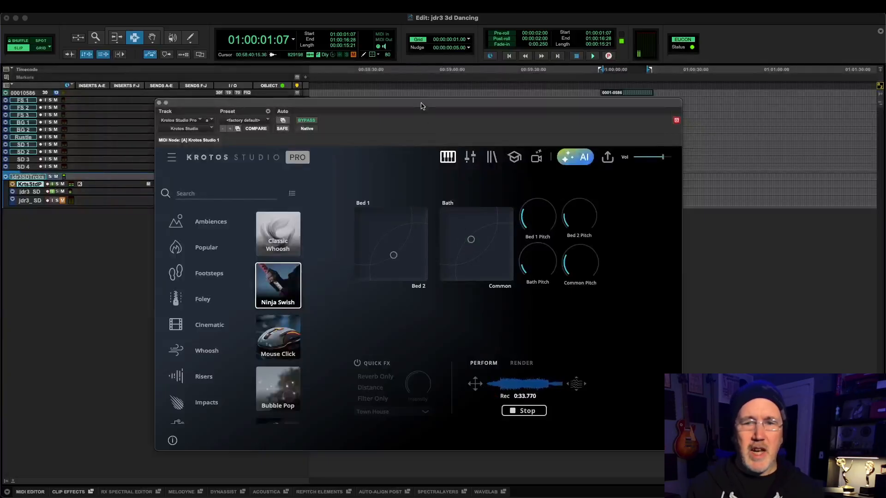
drag(420, 106, 314, 104)
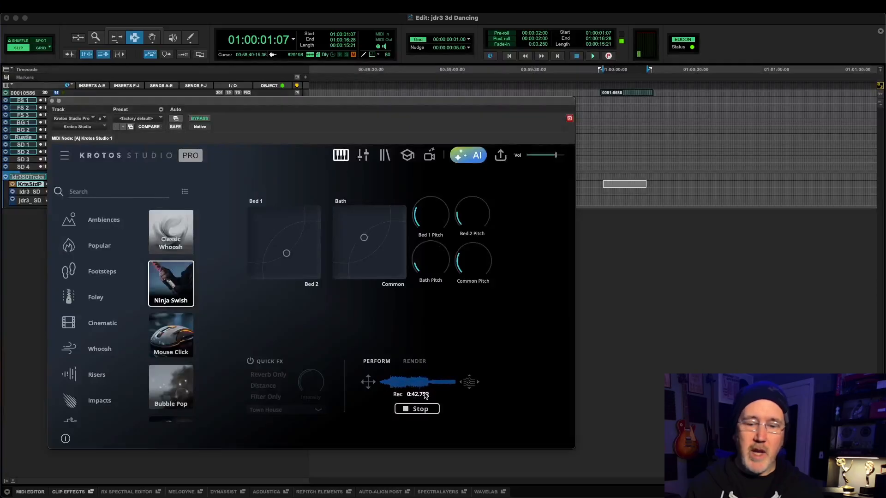
click(421, 409)
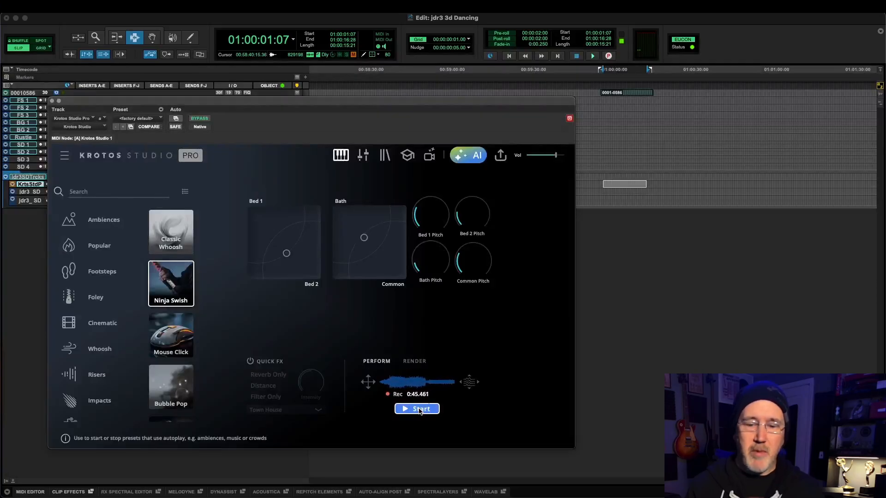
Set Krotos Studio to Render mode with a range of 30 seconds and render the room ventilation ambience
click(415, 362)
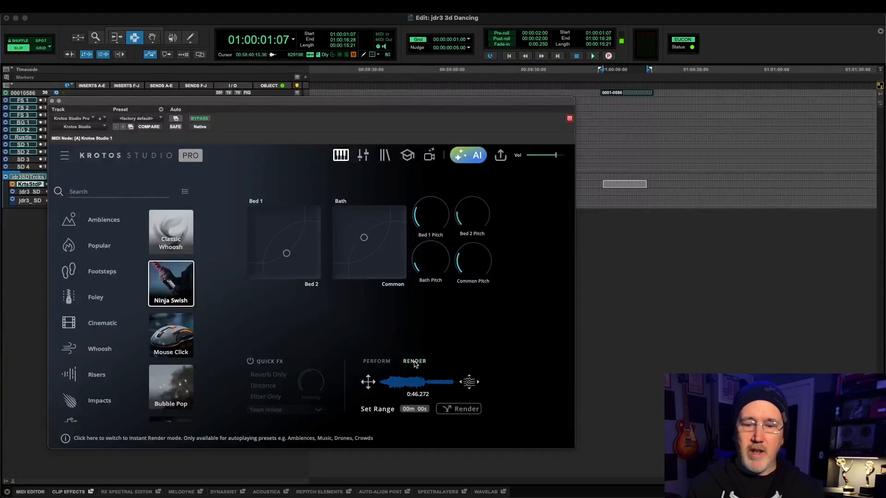
click(419, 411)
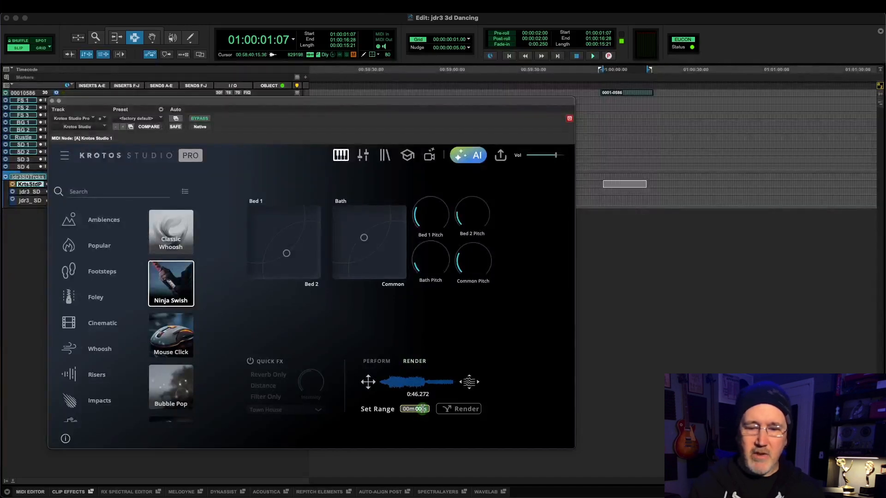
text(30)
key(Return)
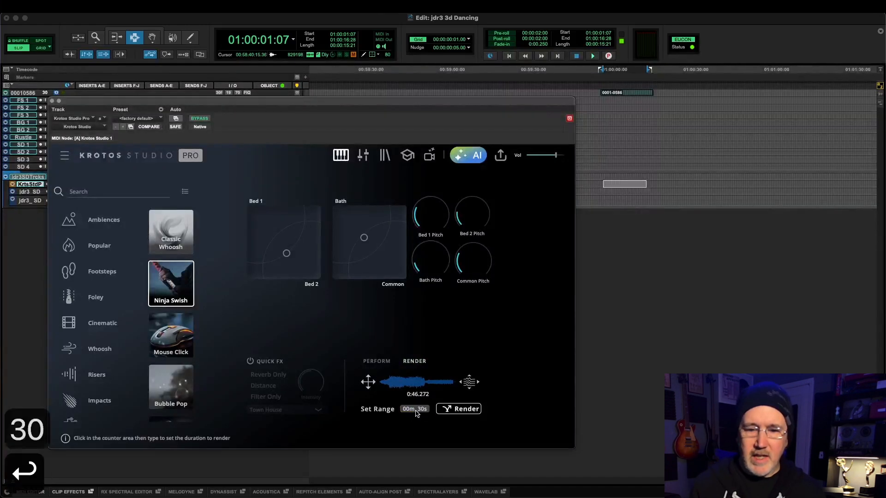
click(461, 410)
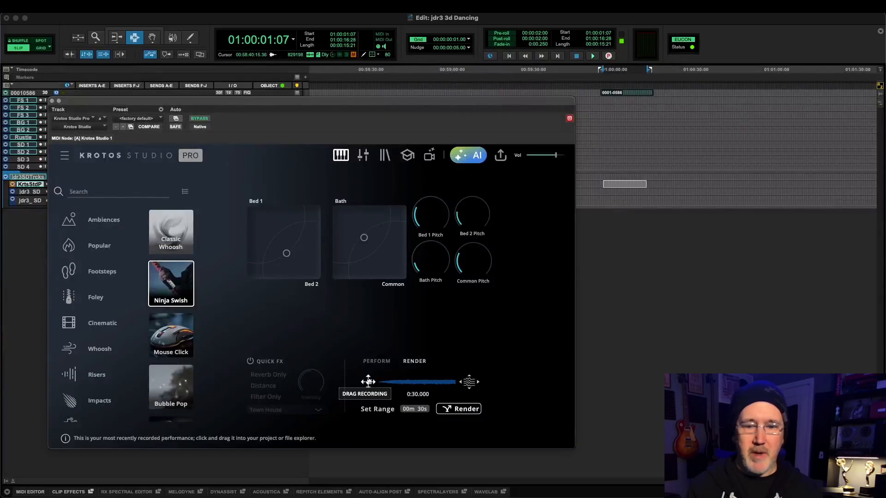
Place the rendered room ventilation clip on the BG 1 track and trim it to the length of the video clip
drag(368, 381, 595, 124)
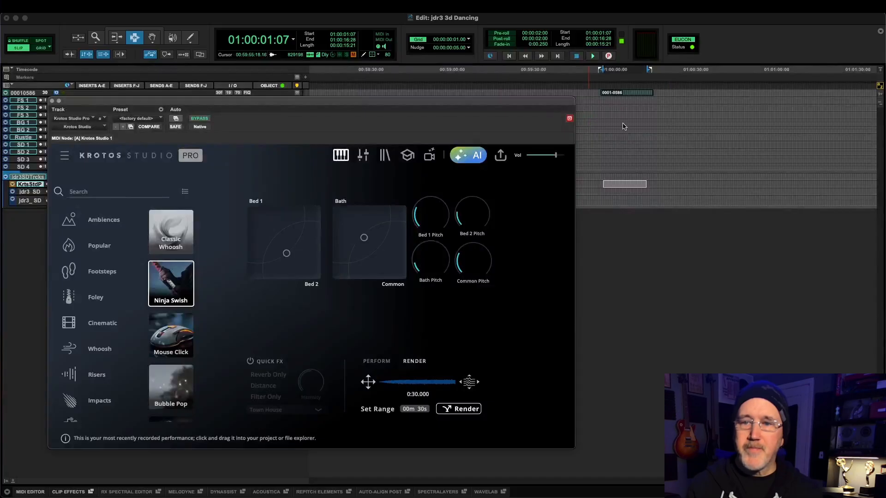
key(super+4)
click(626, 94)
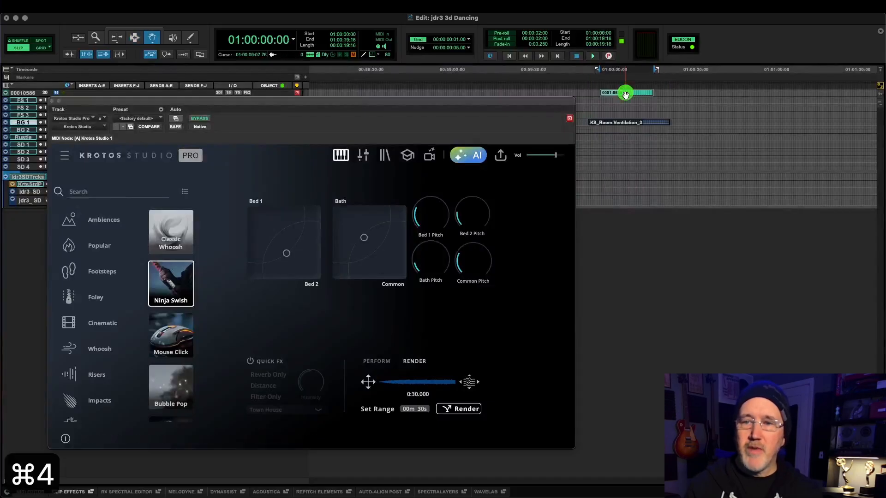
key(semicolon)
key(semicolon)
key(semicolon)
key(semicolon)
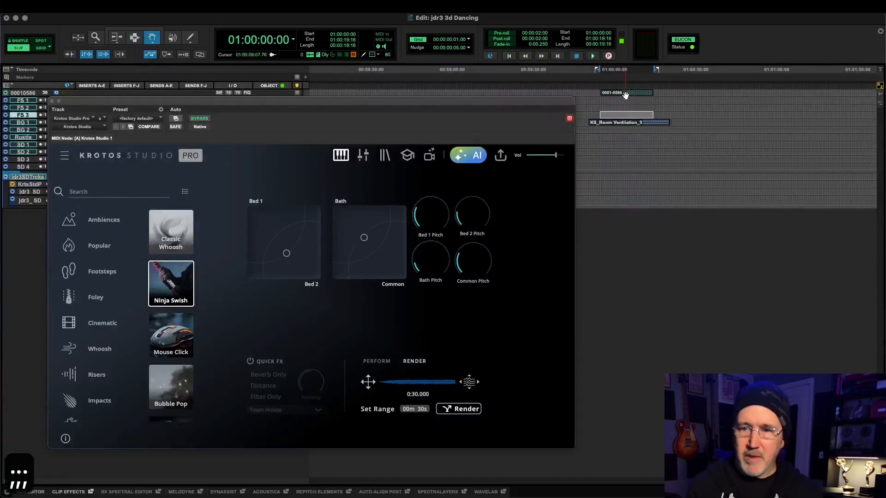
key(super+t)
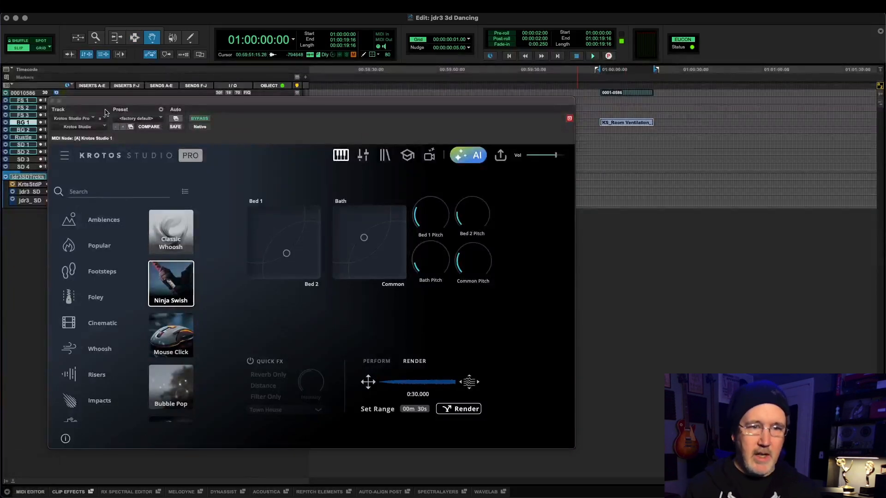
Close the plug-in window and play the ventilation ambience against the video from the start of the BG 1 clip
key(alt+super+w)
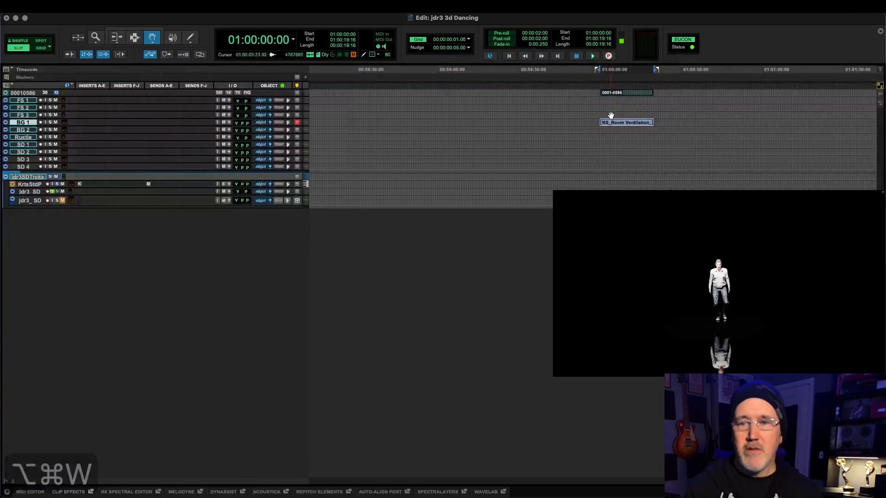
key(super+3)
click(598, 124)
key(Tab)
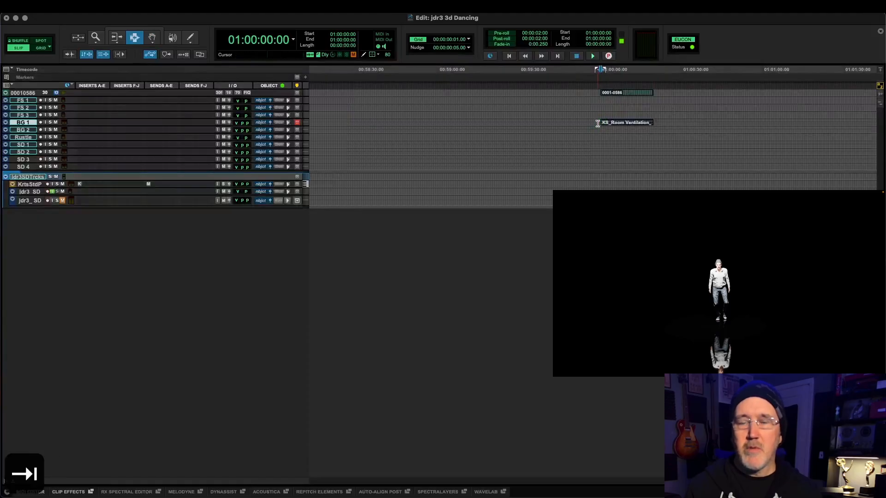
key(space)
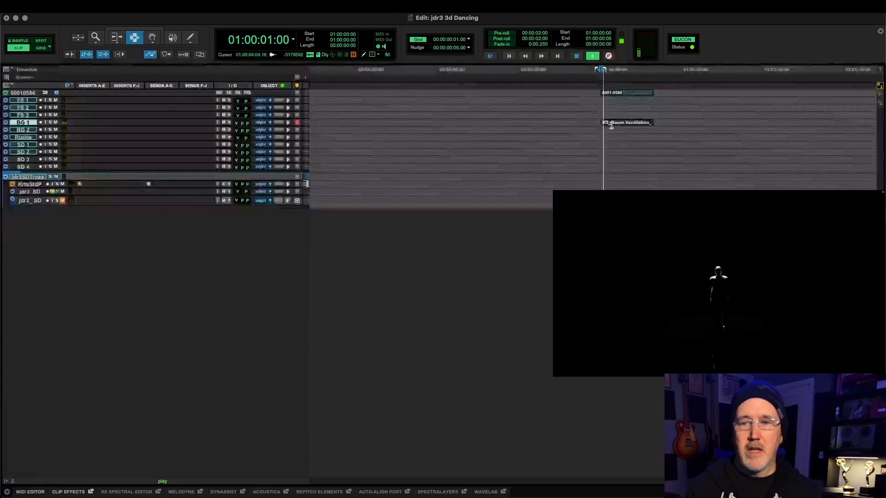
Lower the clip gain of the BG 1 ventilation clip to about -9.0 dB, stop playback and restore the full track view
key(super+4)
click(611, 125)
key(e)
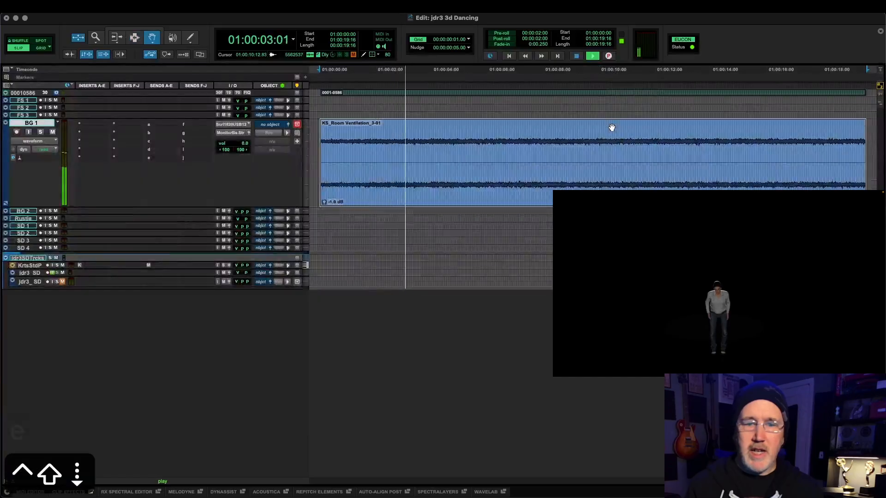
ctrl+shift+scroll(611, 127, down, 6)
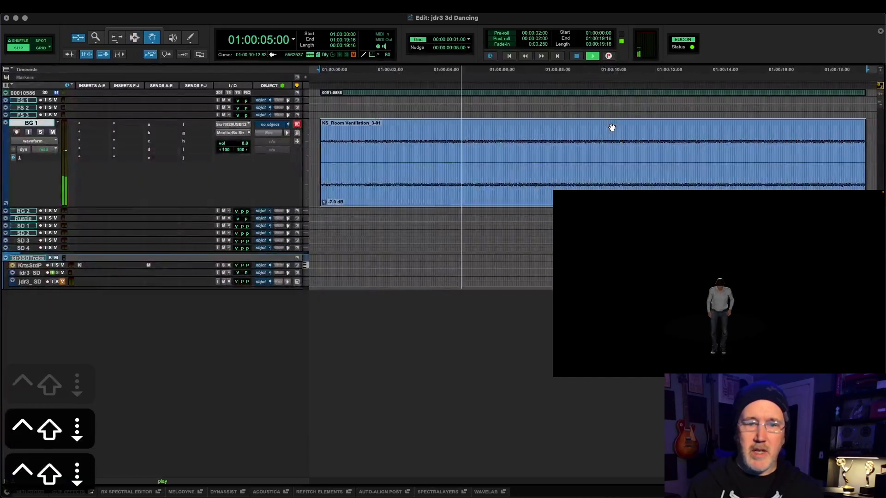
ctrl+shift+scroll(611, 127, down, 3)
ctrl+shift+scroll(611, 127, up, 1)
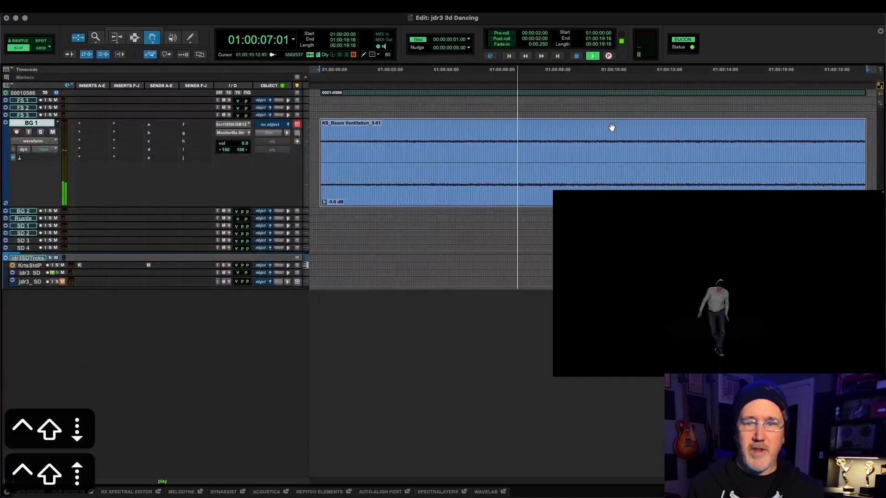
key(space)
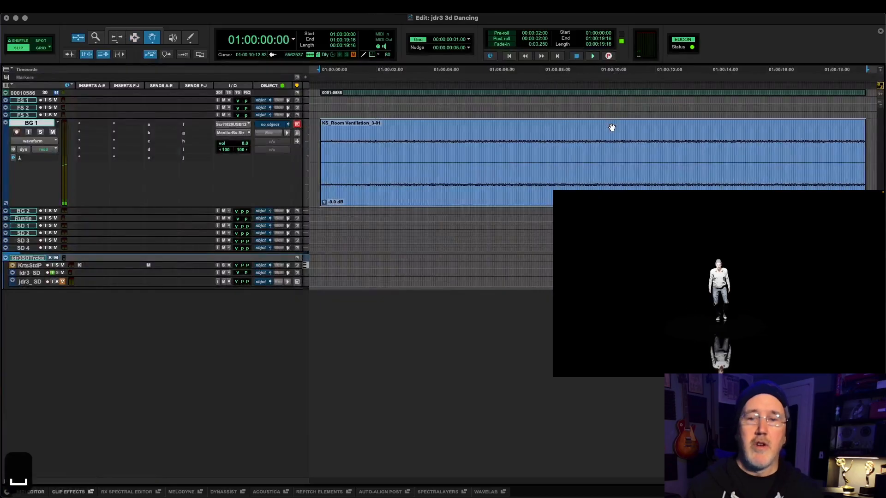
key(e)
key(super+3)
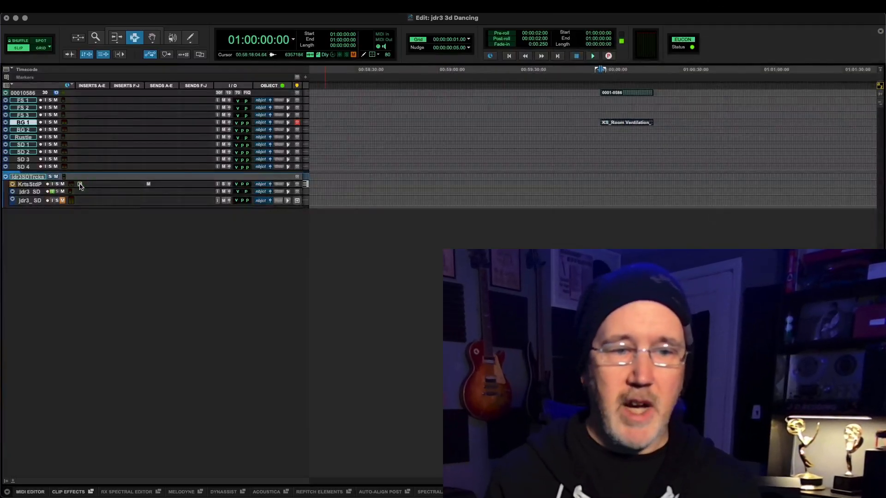
Reopen Krotos Studio, search its presets for "sneak" and load Sneakers Indoor
click(307, 239)
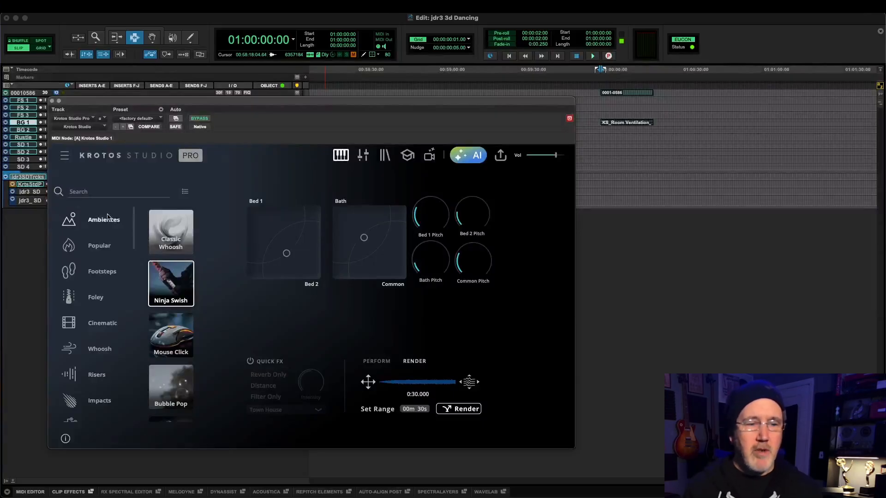
click(131, 190)
text(sne)
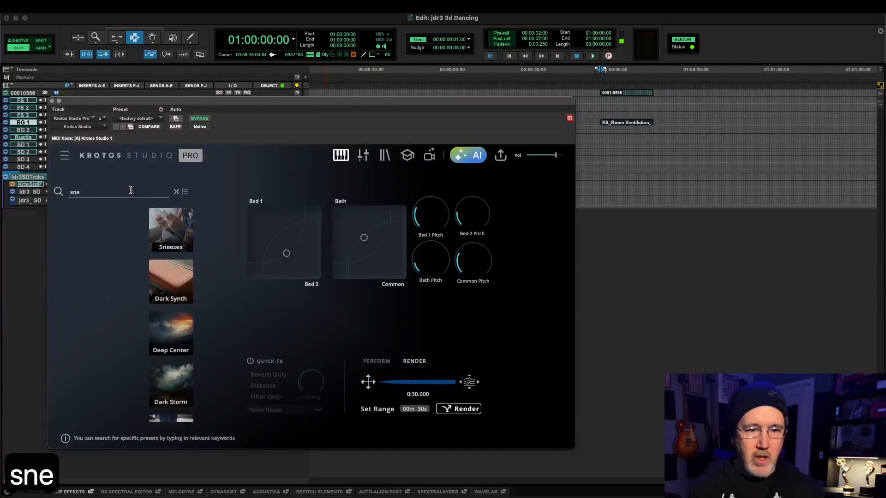
text(ak)
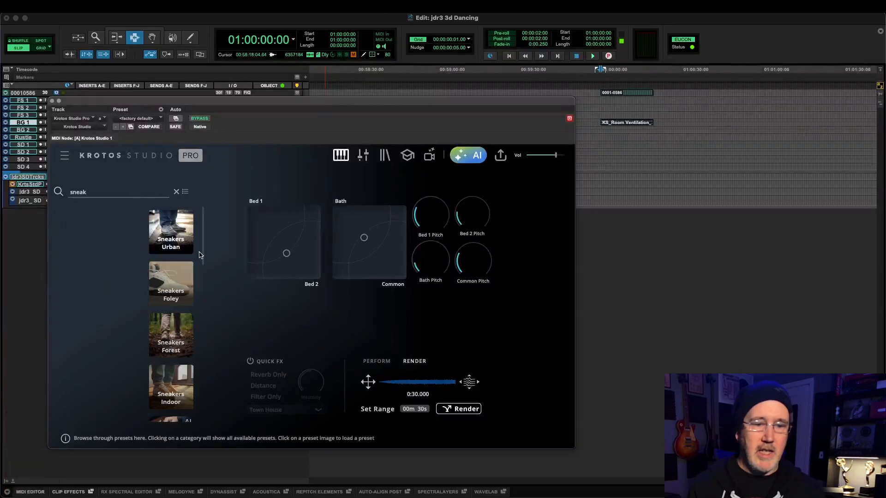
click(172, 386)
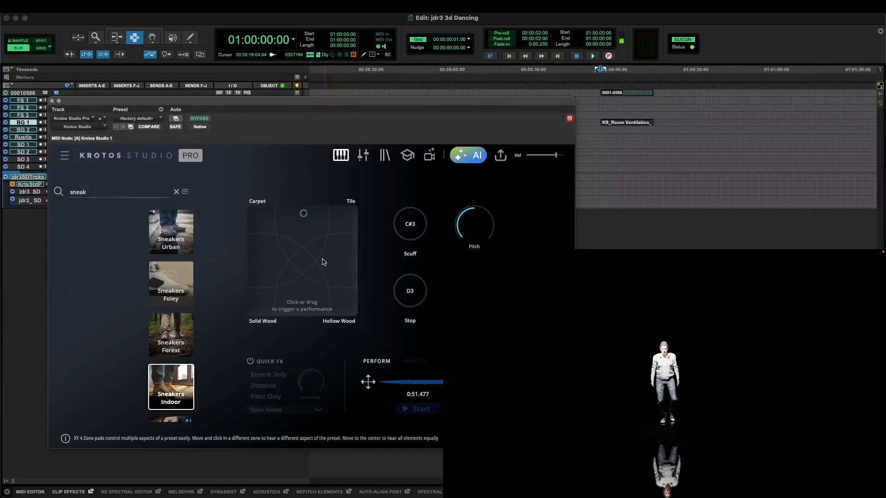
Audition the footstep surfaces on the XY pad and settle the position in the Tile corner
click(352, 211)
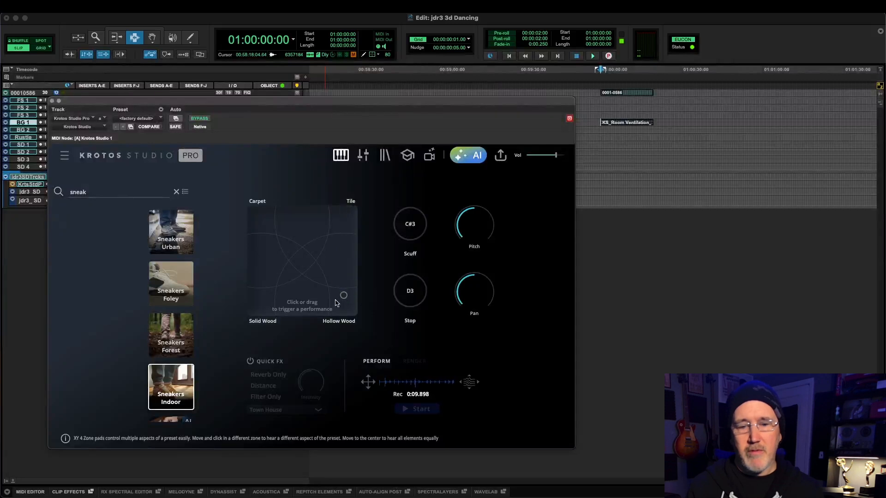
click(288, 303)
mouse_move(288, 303)
mouse_down()
mouse_move(257, 291)
mouse_move(270, 263)
mouse_up()
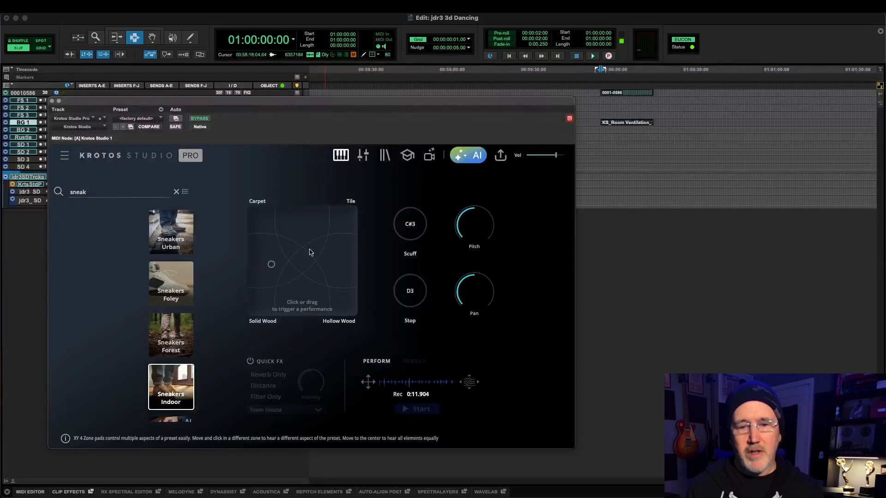
click(352, 210)
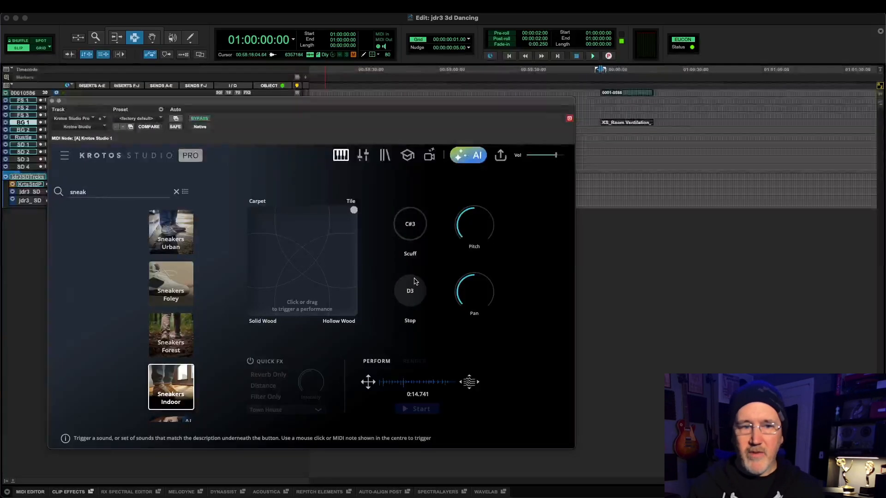
Show the MIDI Keyboard clear of the Scuff and Stop triggers and select the Krotos Studio track to receive its notes
key(ctrl+super+k)
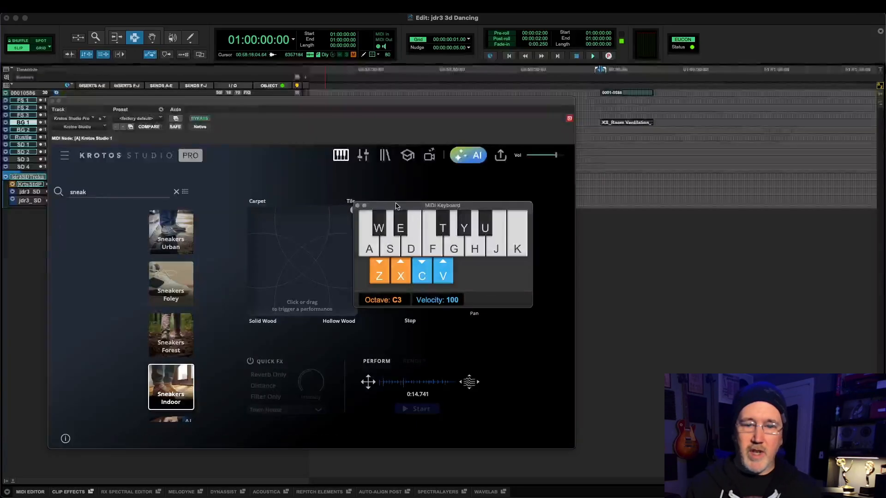
drag(392, 206, 490, 236)
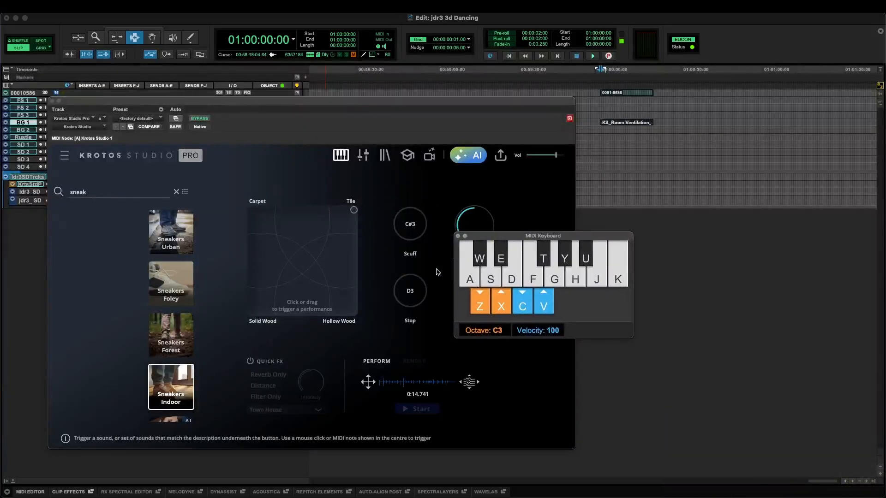
key(a)
key(a)
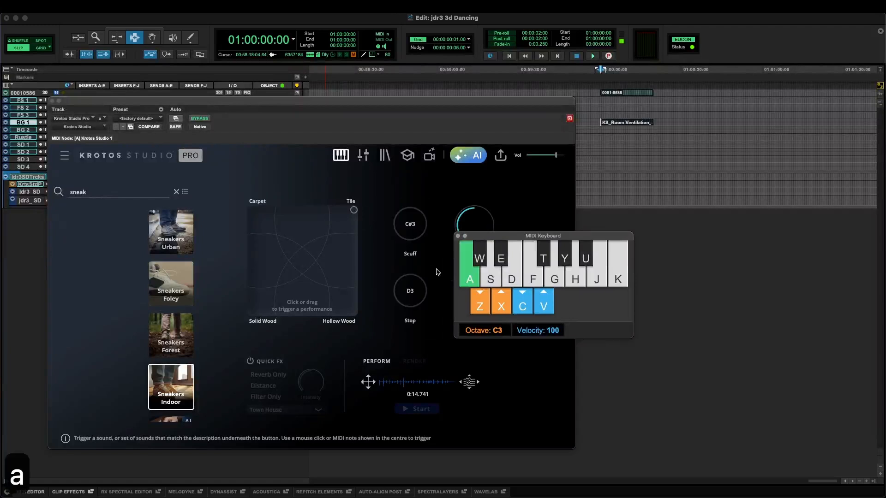
click(35, 185)
Play a run of C3 sneaker footsteps on the MIDI Keyboard and alternate them with D3 stop notes
key(a)
key(a)
key(a)
key(a)
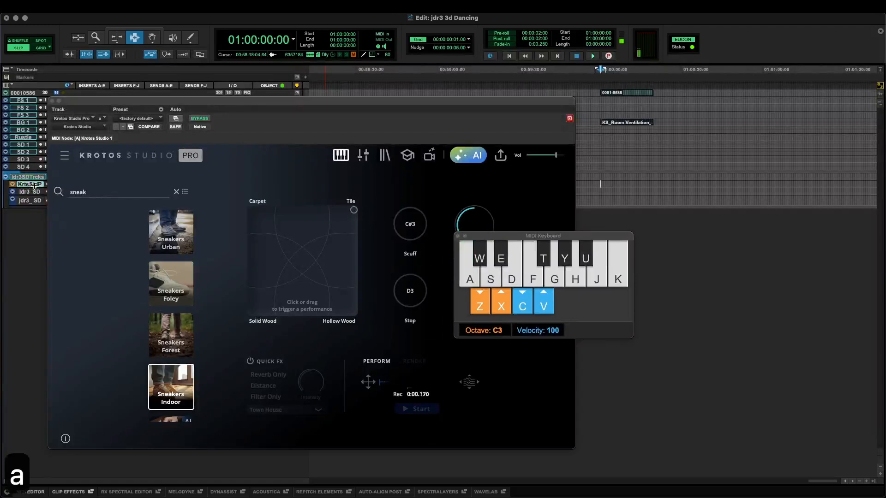
key(a)
key(a)
key(a)
key(a)
key(a)
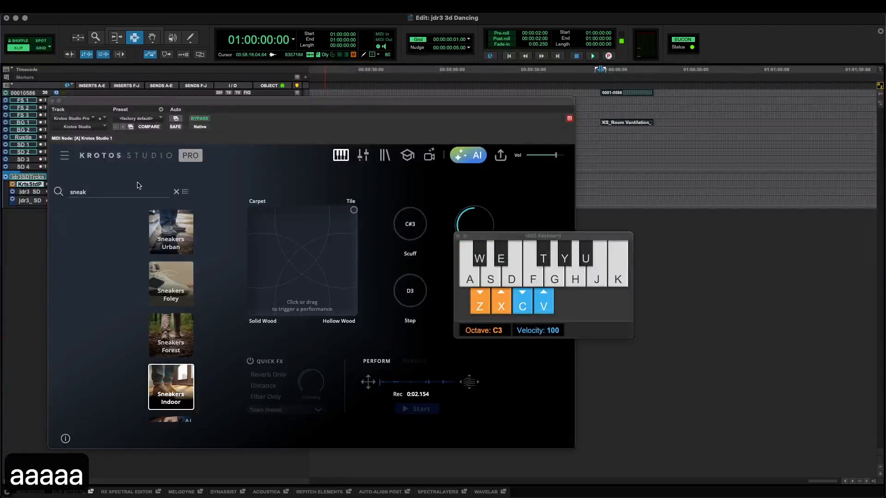
key(s)
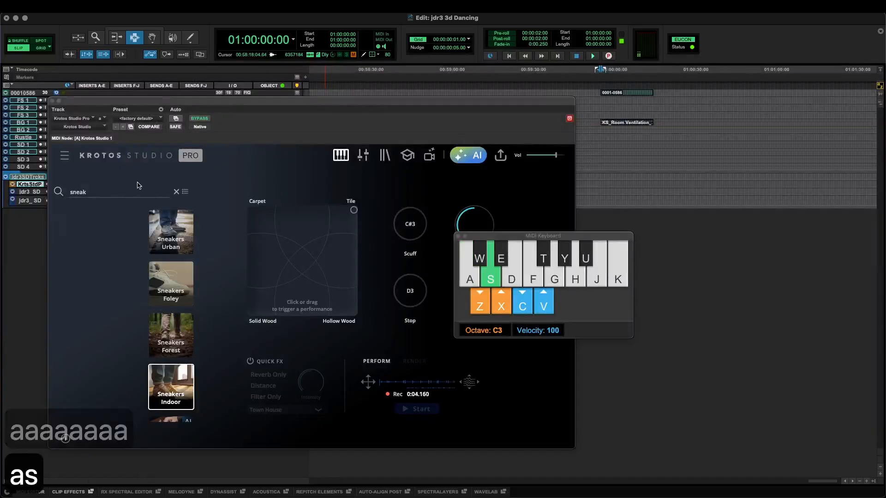
key(a)
key(s)
key(a)
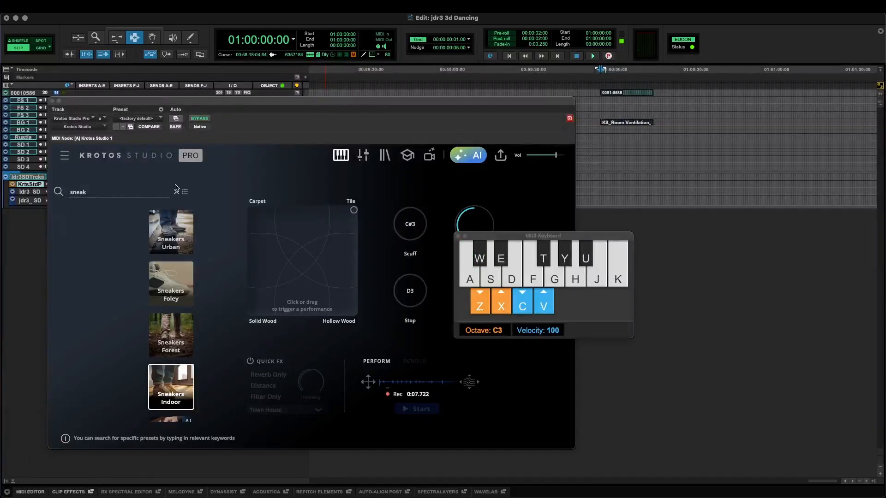
Audition the C#3 Scuff sound several times, followed by repeated D3 Stop sounds
key(w)
key(w)
key(w)
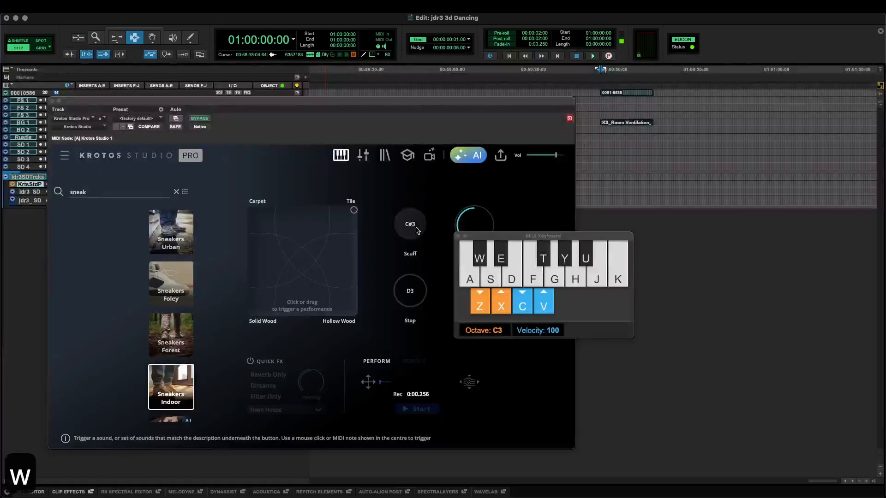
key(w)
key(w)
key(s)
key(s)
key(s)
key(s)
key(s)
key(s)
key(s)
key(s)
key(s)
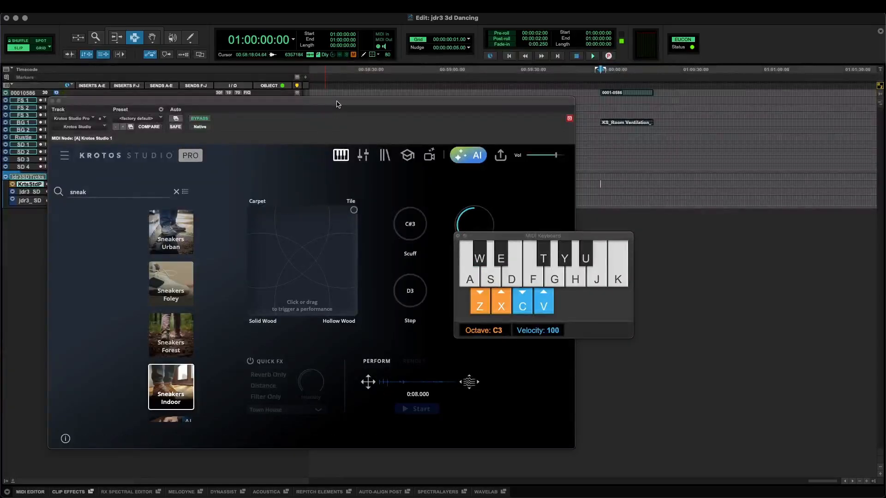
Turn on pre-roll and post-roll and trigger a few more C3 footsteps from the MIDI Keyboard
key(shift+super+k)
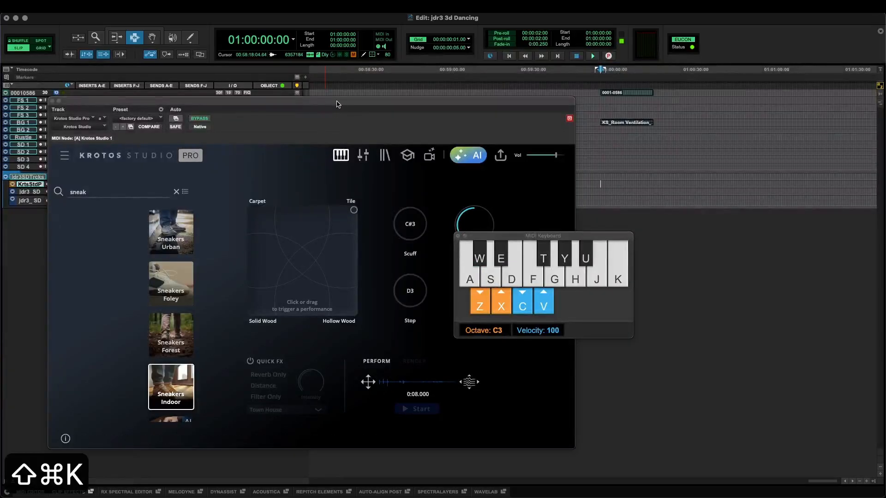
key(super+k)
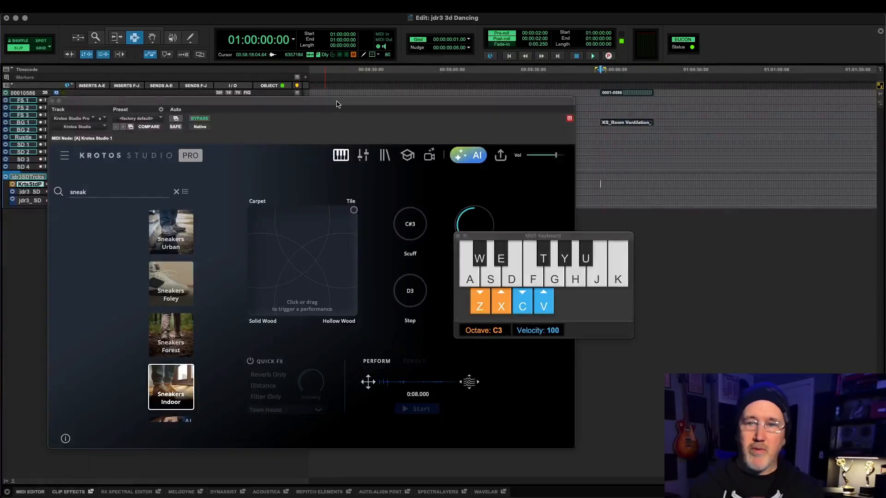
key(a)
key(a)
key(a)
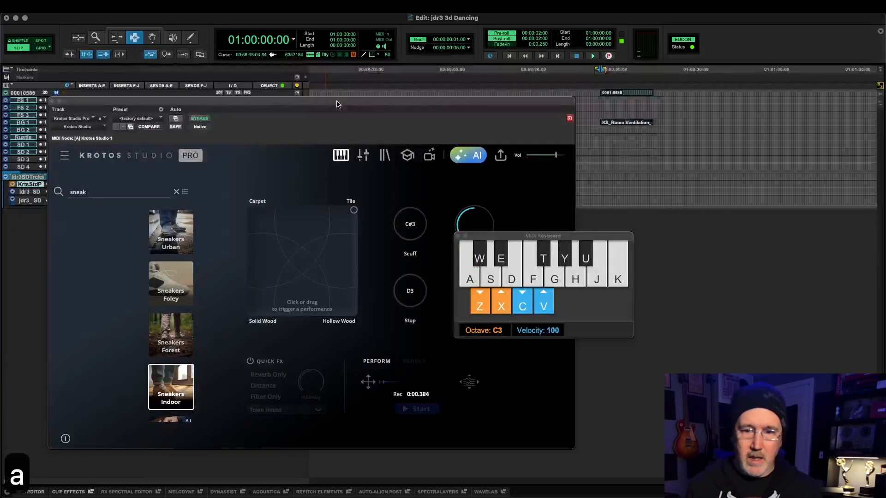
Audition the C#3 Scuff sound alternating with a C3 sneaker footstep
key(w)
key(a)
key(w)
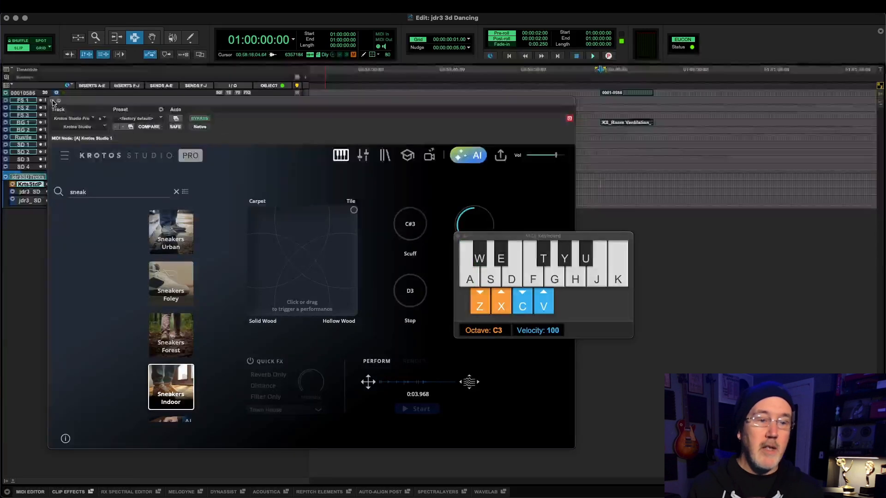
Close the Krotos Studio window and rename the jdr3_mSD track as FS
key(alt+super+w)
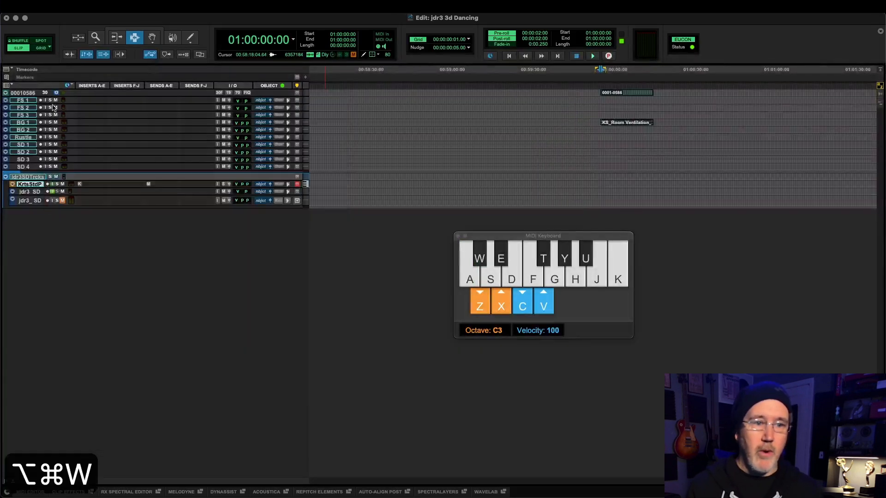
double_click(34, 193)
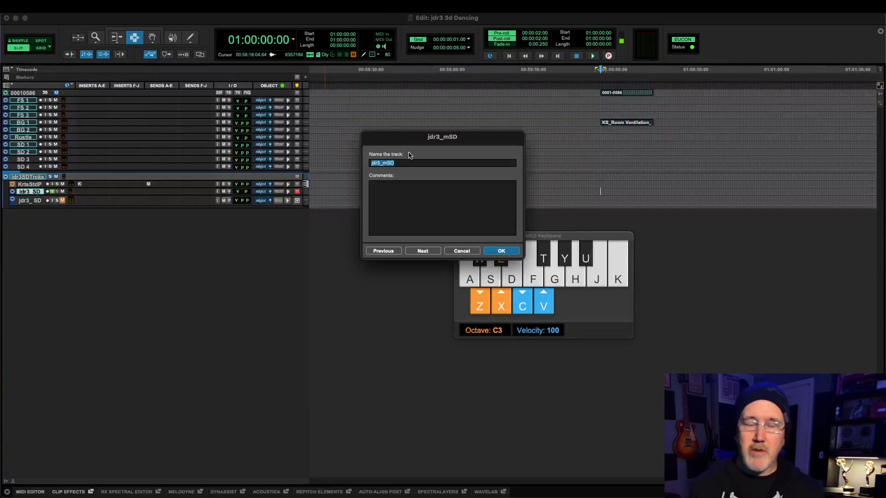
text(FS)
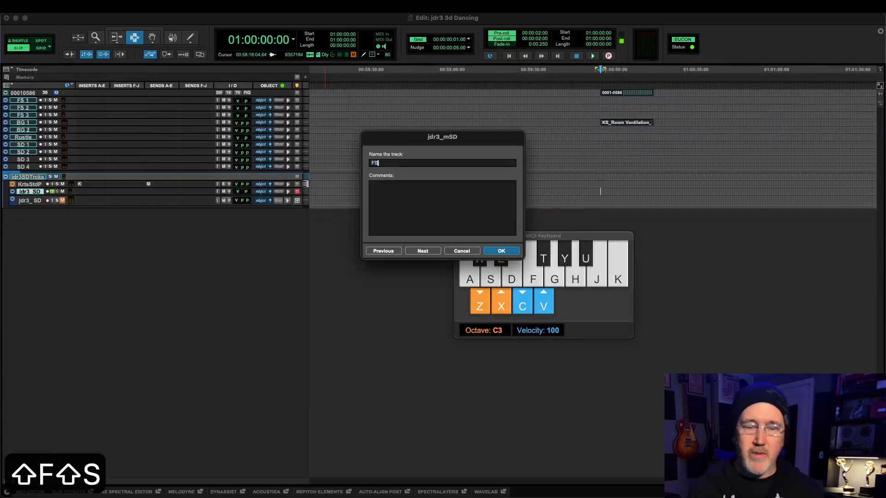
key(Return)
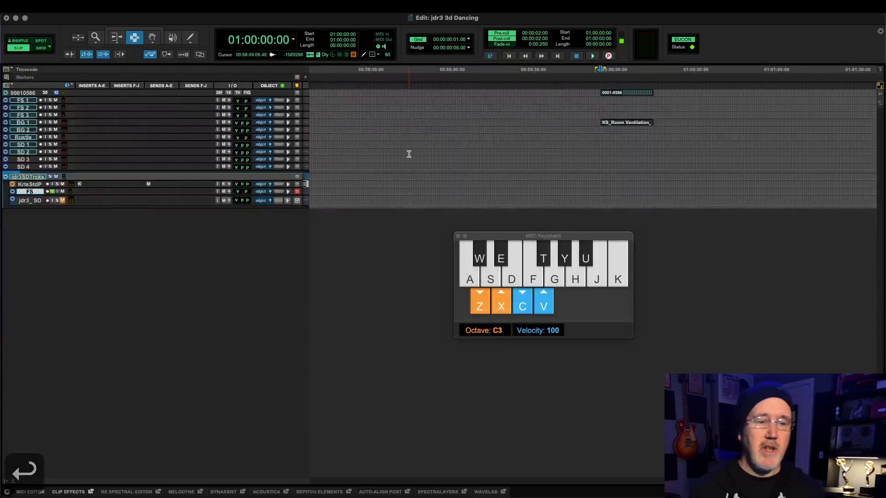
Arm the FS track for recording, select the Krotos Studio track to receive MIDI, and start recording
click(48, 192)
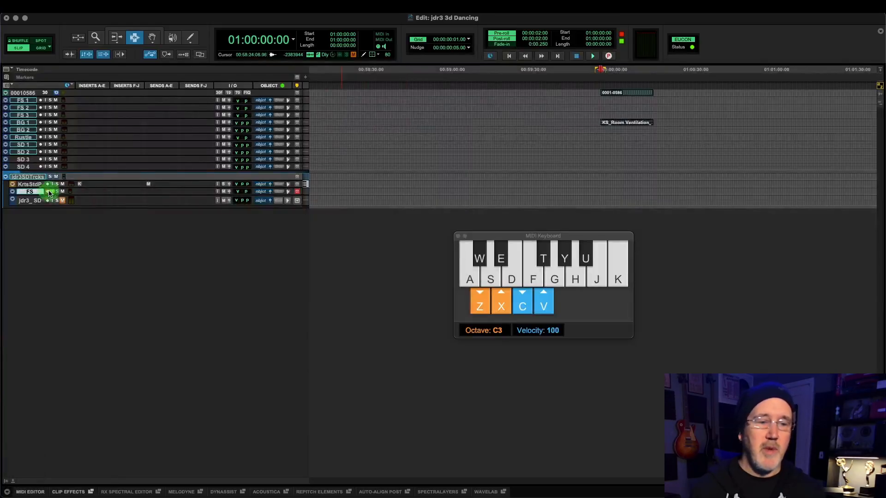
click(30, 185)
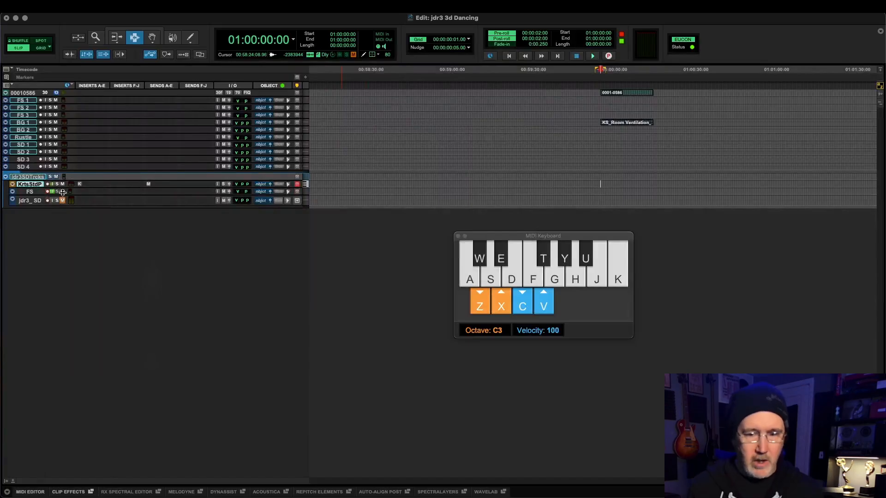
key(3)
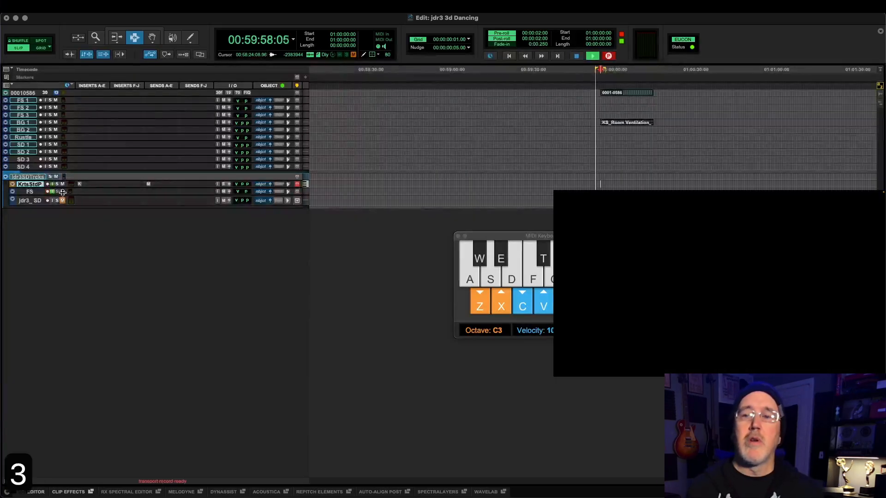
Perform C3 sneaker footsteps in sync with the dancer's opening steps and jump while recording
key(a)
key(a)
key(a)
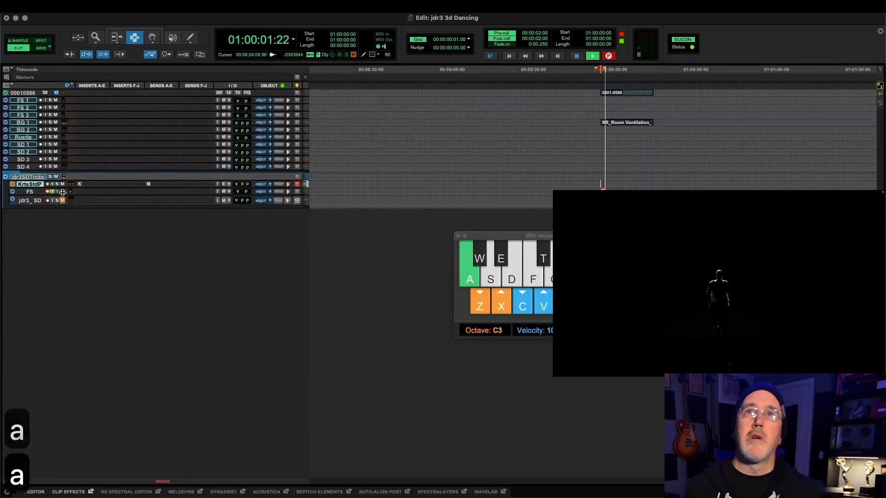
key(a)
key(a)
key(a)
key(a)
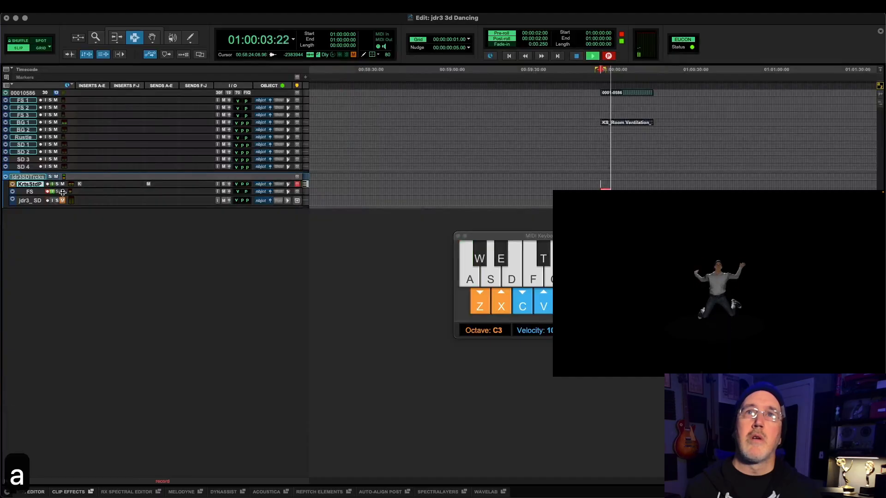
key(a)
key(a)
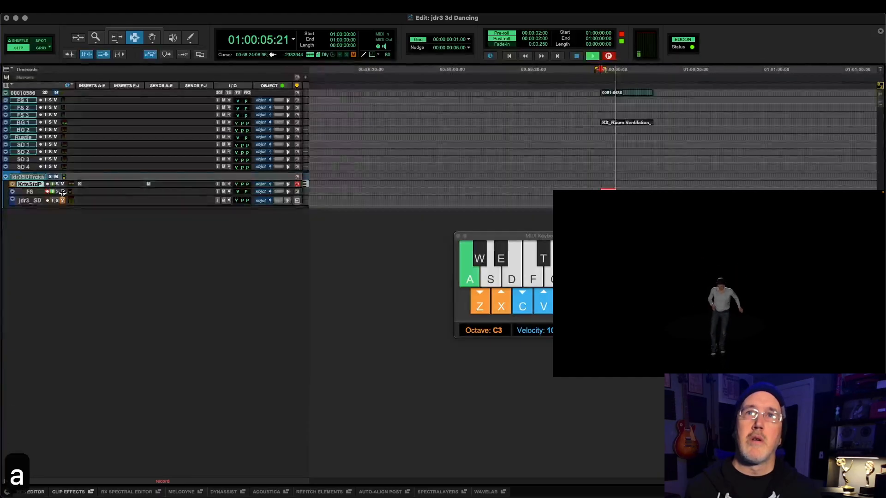
Record C#3 scuffs alternating with C3 footsteps in sync with the remaining dance moves, and stop recording at the end of the video
key(w)
key(a)
key(w)
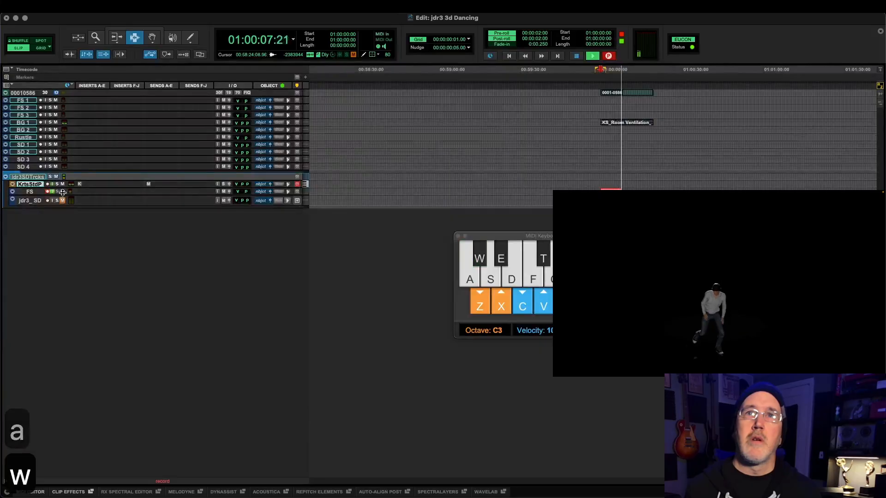
key(a)
key(w)
key(a)
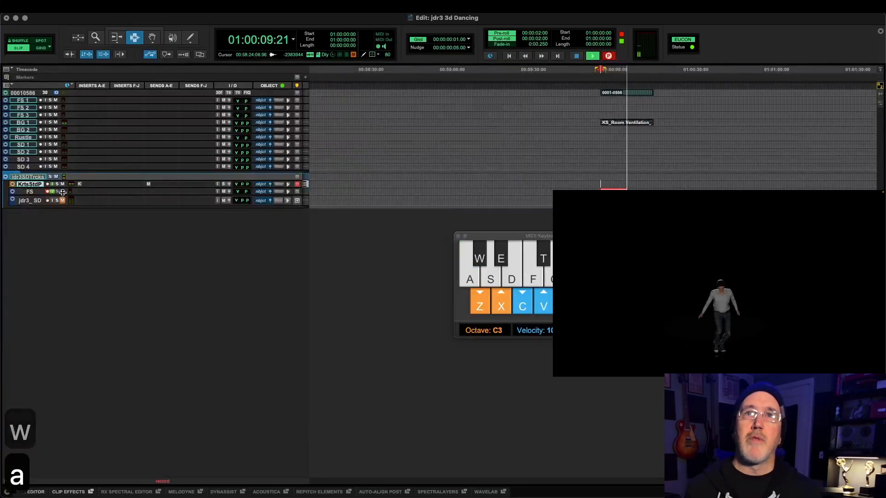
key(w)
key(a)
key(w)
key(a)
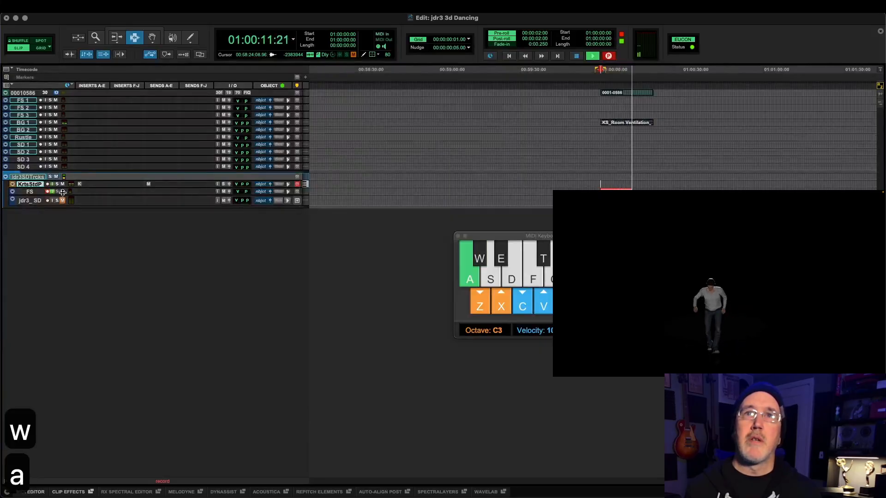
key(w)
key(a)
key(w)
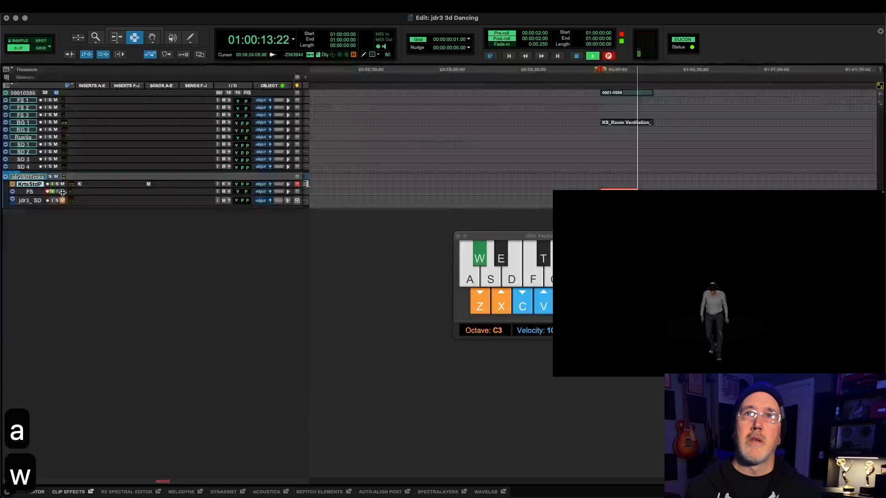
key(a)
key(w)
key(a)
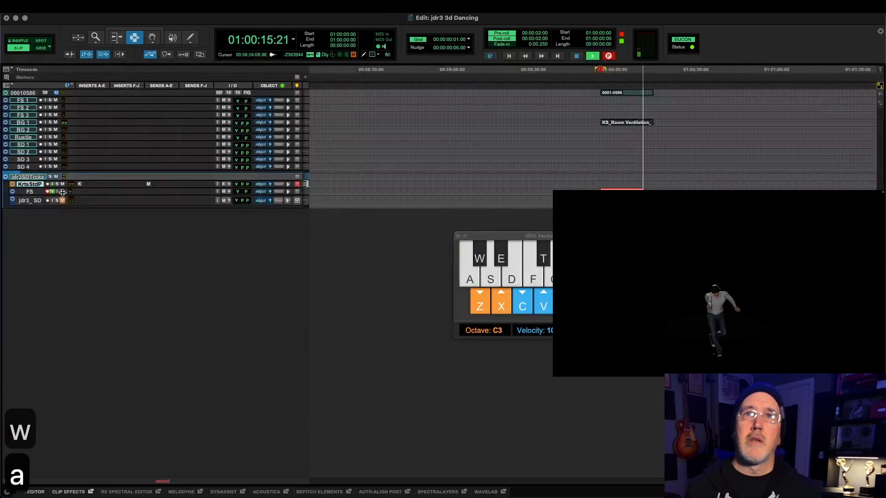
key(w)
key(d)
key(w)
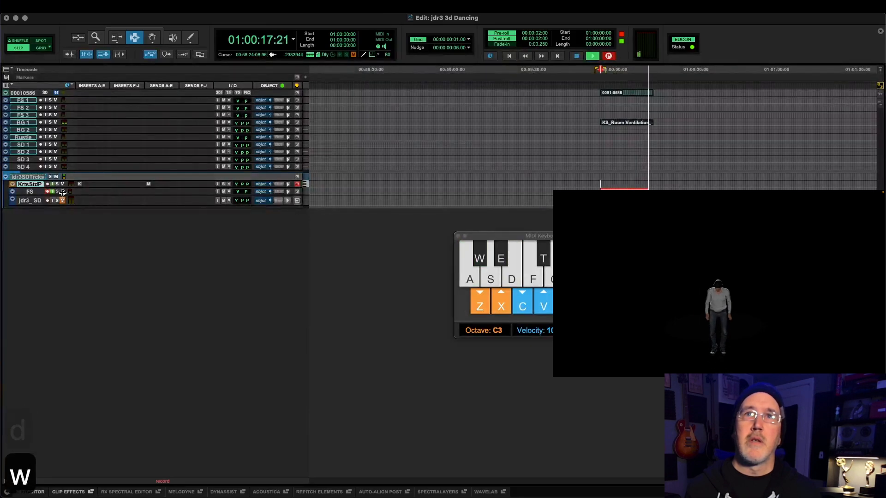
key(a)
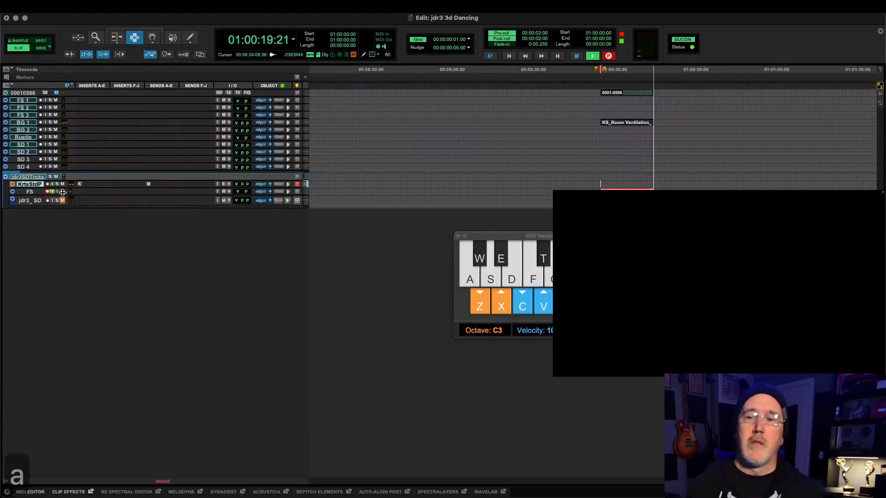
key(space)
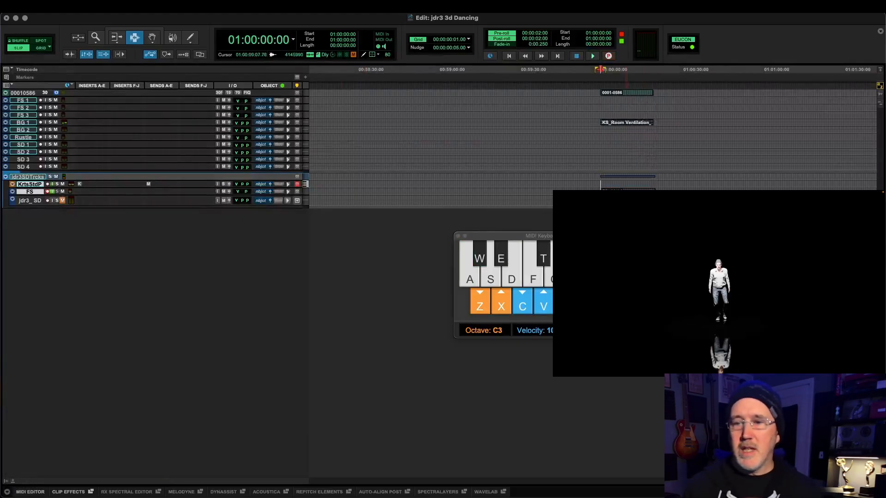
Move the recorded footstep clip from the FS track up to FS 1 and close the MIDI Keyboard
key(super+4)
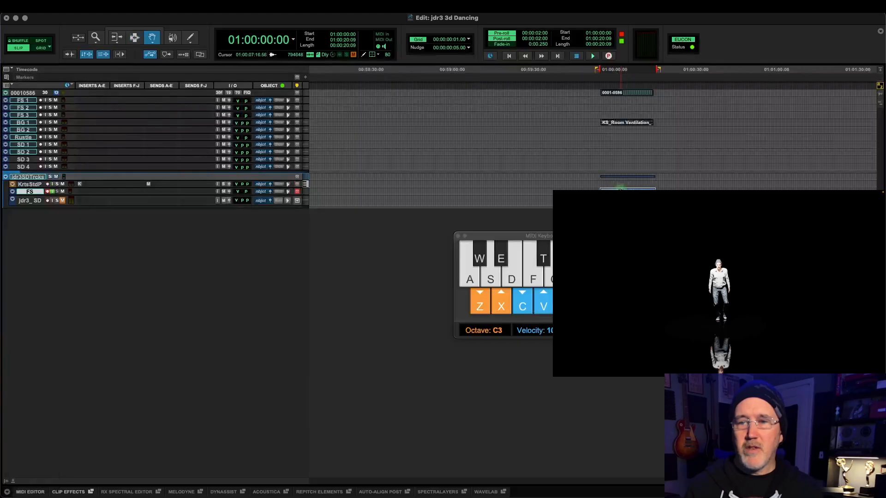
drag(620, 190, 614, 101)
key(super+3)
key(alt+Tab)
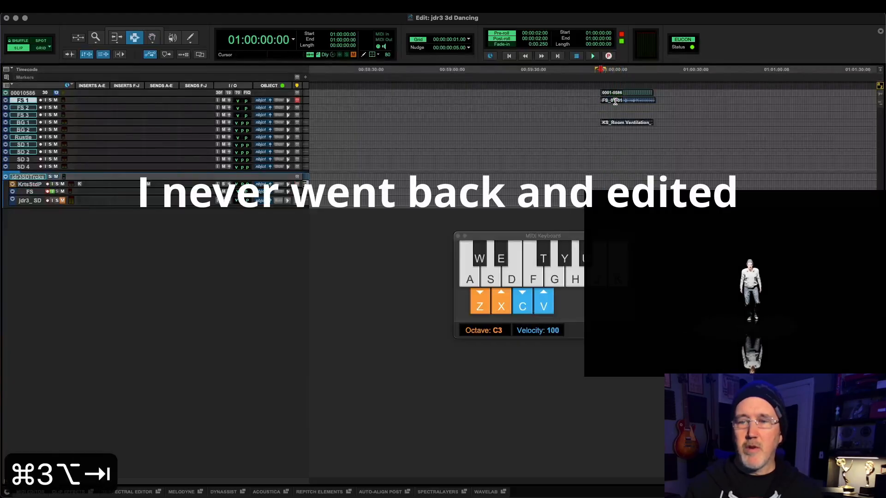
click(458, 236)
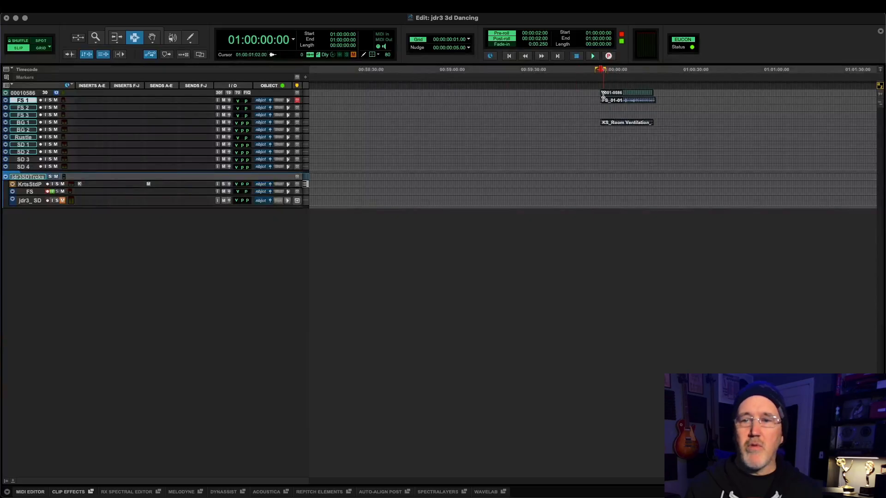
drag(605, 94, 611, 95)
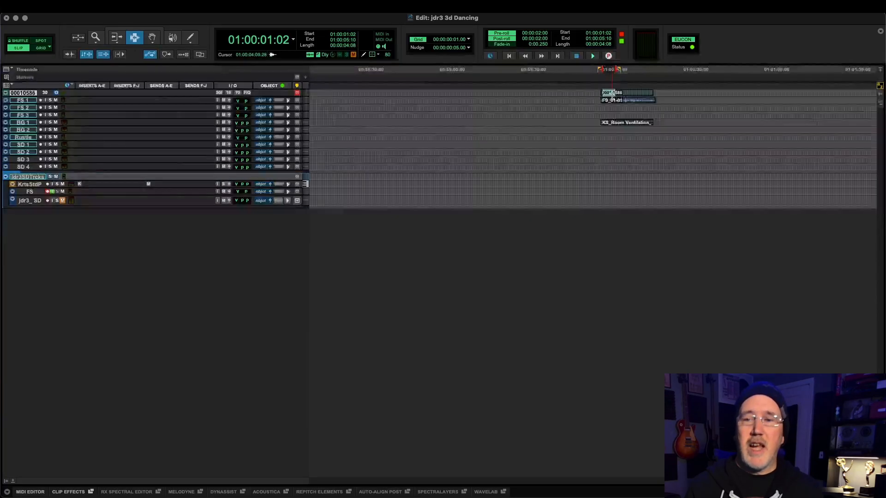
key(alt+Tab)
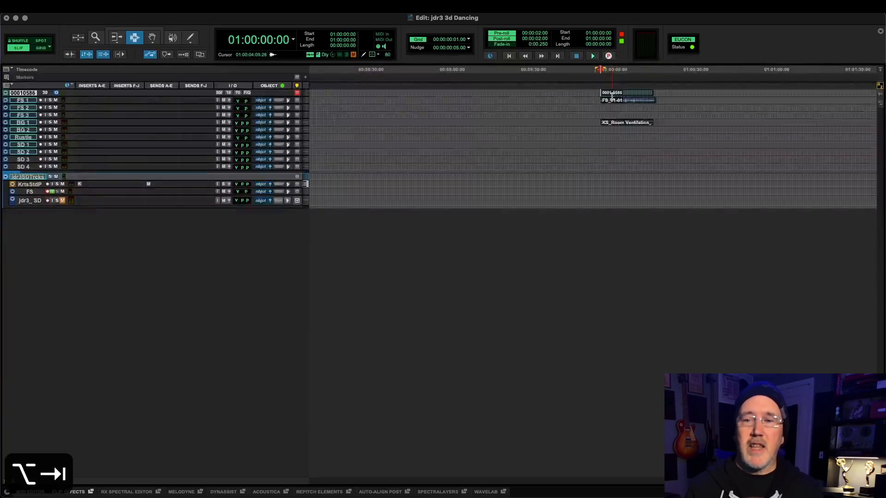
Reopen Krotos Studio, search the presets for "jean" and load the Jeans preset
click(80, 184)
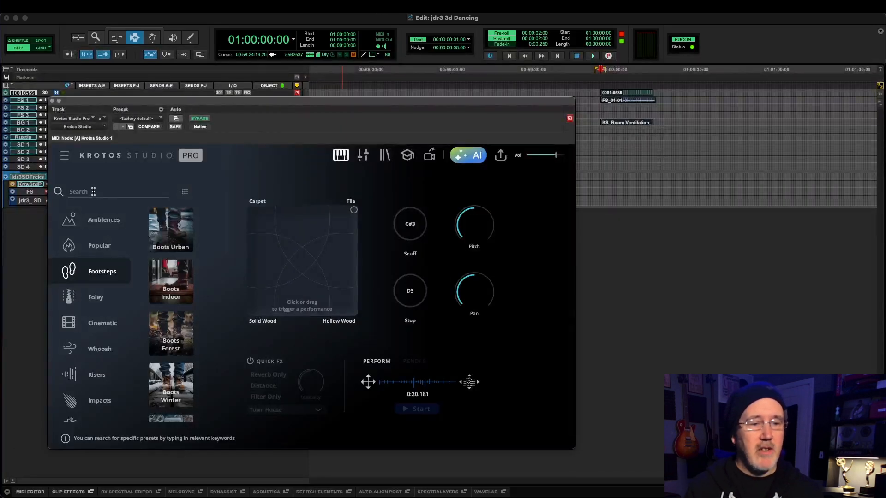
click(93, 192)
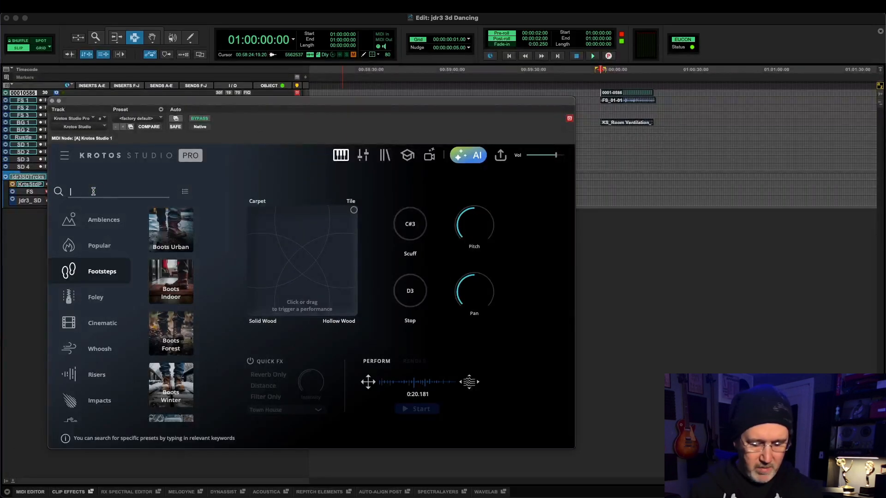
text(jean)
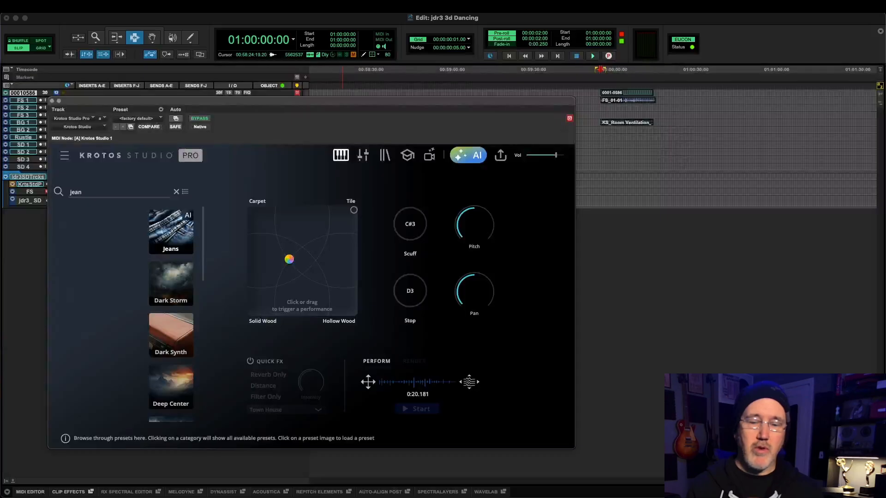
click(171, 230)
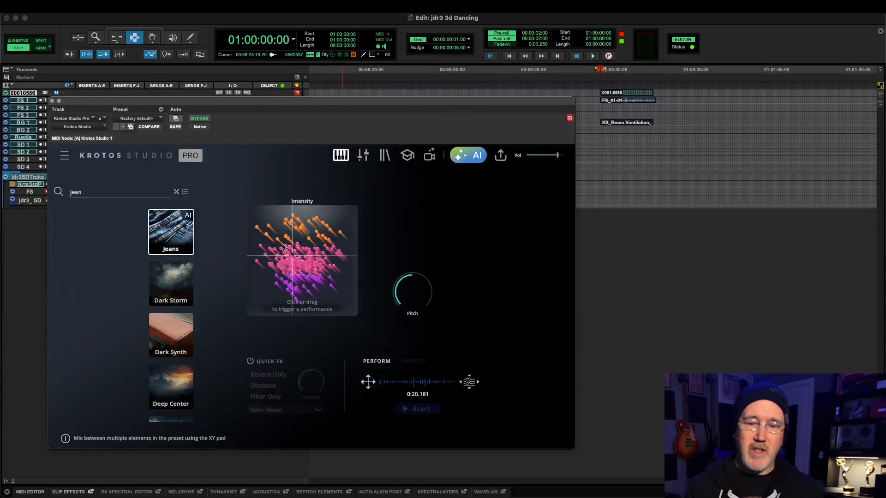
Examine the Jeans preset's Reformer AI engine settings and audition cloth movement on its Intensity XY pad
click(363, 155)
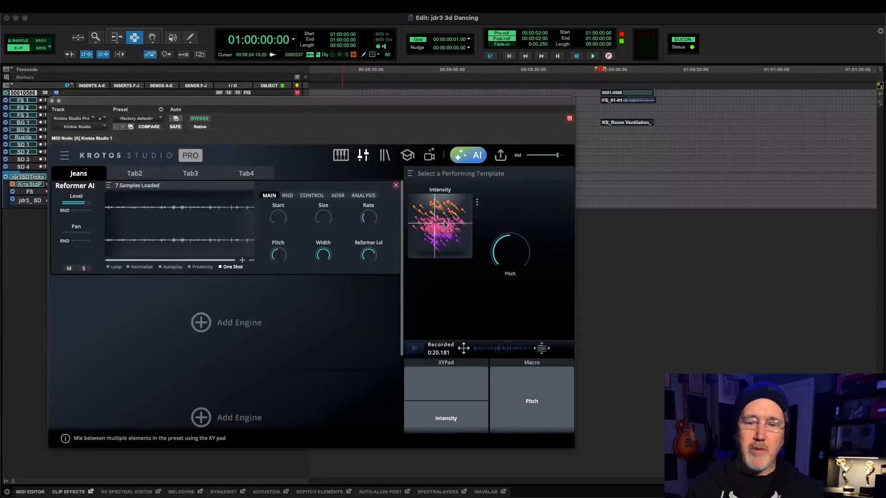
click(341, 155)
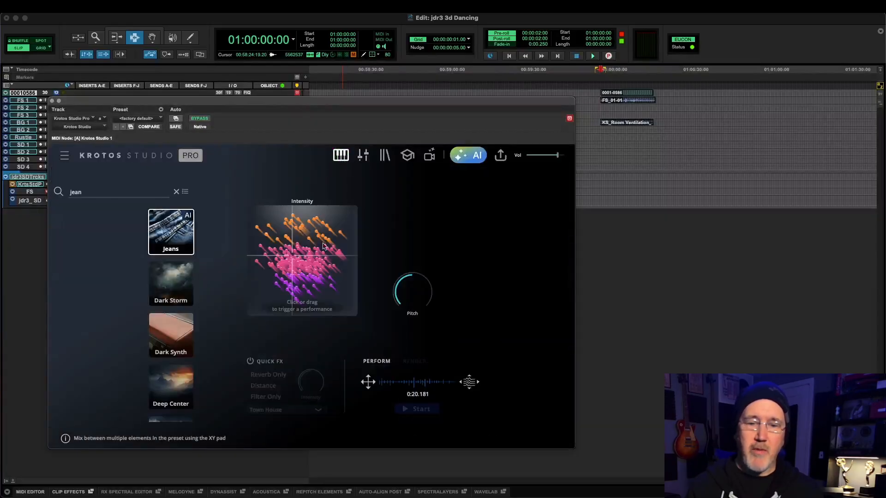
mouse_move(294, 273)
mouse_down()
mouse_move(297, 259)
mouse_move(317, 259)
mouse_move(300, 247)
mouse_move(306, 281)
mouse_move(293, 292)
mouse_move(285, 285)
mouse_move(293, 299)
mouse_move(286, 241)
mouse_move(302, 224)
mouse_move(290, 288)
mouse_move(303, 251)
mouse_move(297, 273)
mouse_move(311, 270)
mouse_move(297, 261)
mouse_move(283, 272)
mouse_move(290, 277)
mouse_up()
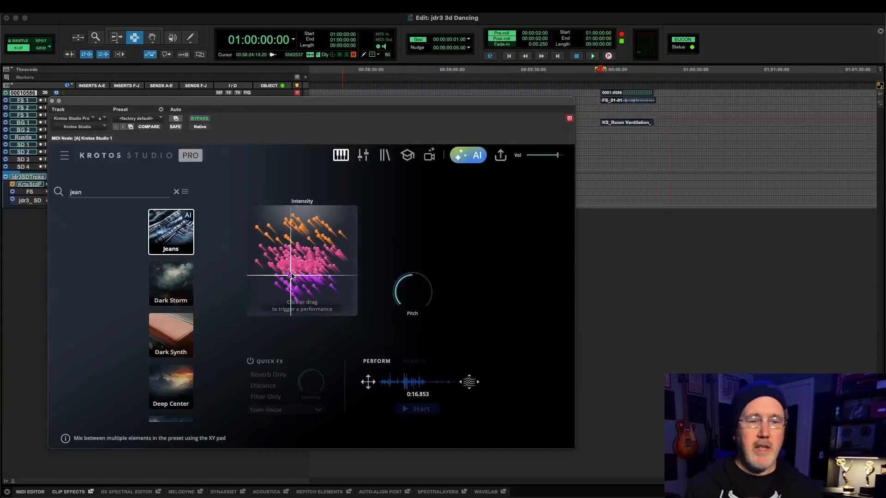
Rename the FS recording track as RustleRec and select the Krotos Studio track
double_click(27, 192)
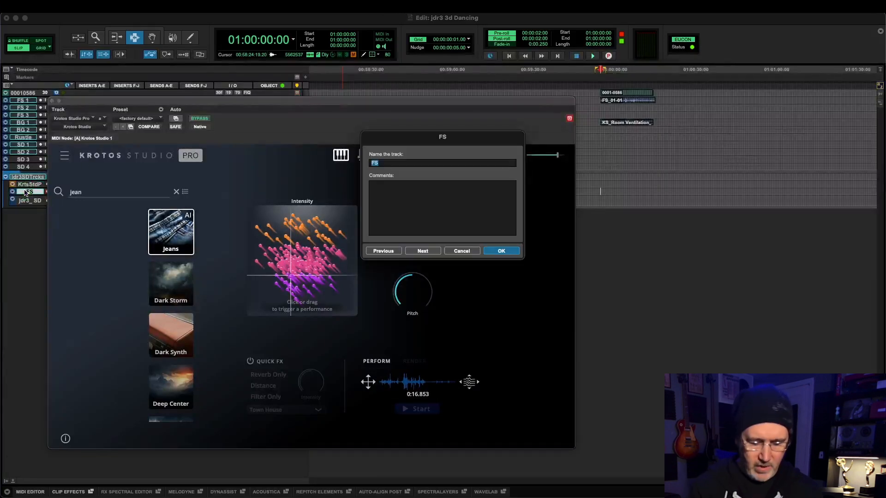
text(Rustle)
key(Return)
key(Return)
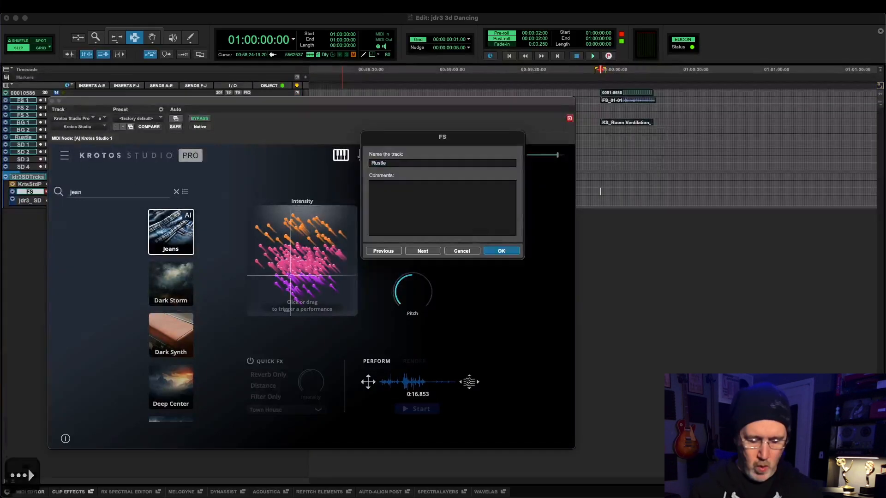
text(Rec)
key(Return)
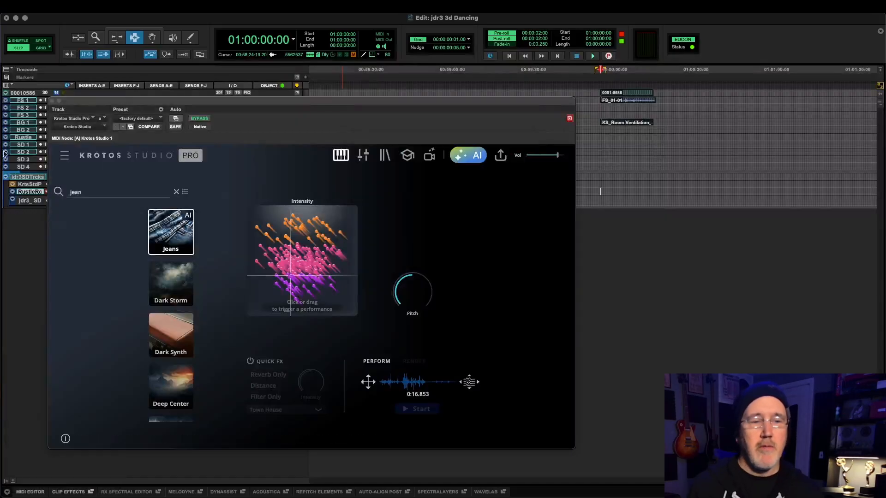
click(27, 185)
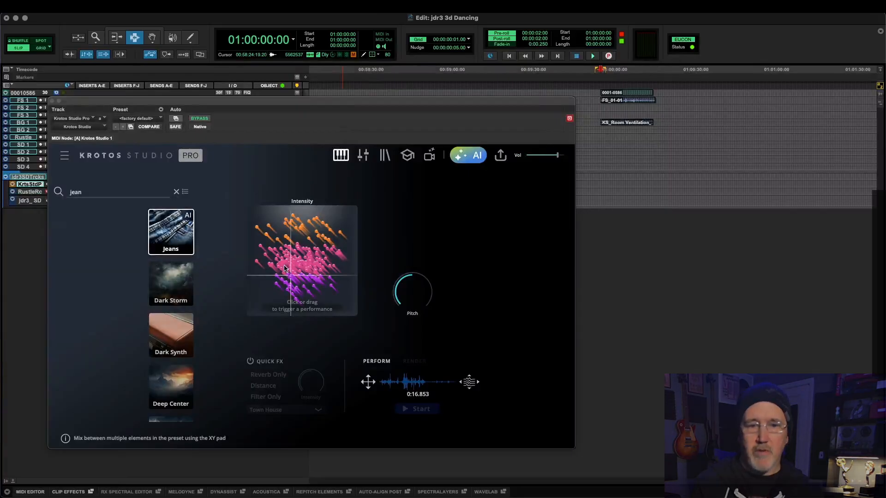
Record a jeans rustle performance to picture on RustleRec with the Intensity pad, then move the clip to the Rustle track
key(super+space)
mouse_move(296, 271)
mouse_down()
mouse_move(281, 270)
mouse_move(305, 267)
mouse_move(310, 278)
mouse_move(282, 281)
mouse_move(298, 289)
mouse_move(275, 275)
mouse_move(300, 283)
mouse_move(295, 260)
mouse_move(307, 253)
mouse_move(272, 257)
mouse_move(310, 245)
mouse_move(296, 257)
mouse_move(303, 270)
mouse_move(287, 249)
mouse_move(284, 257)
mouse_up()
key(space)
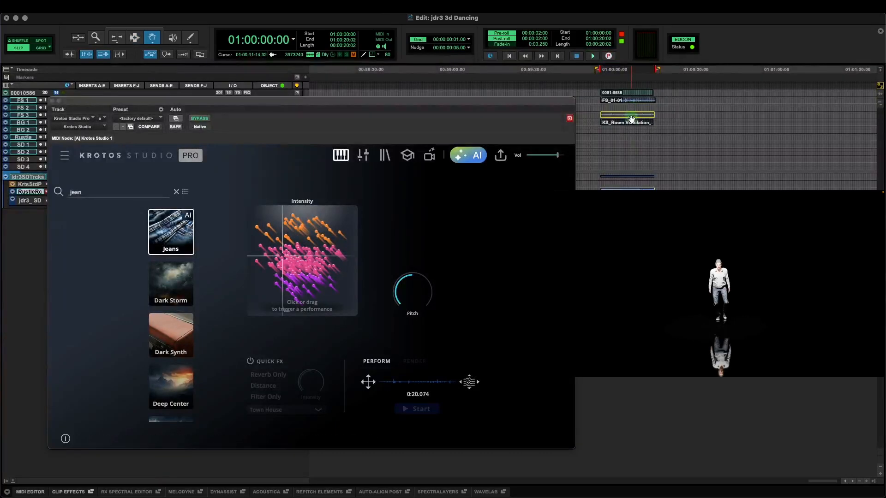
drag(631, 135, 632, 137)
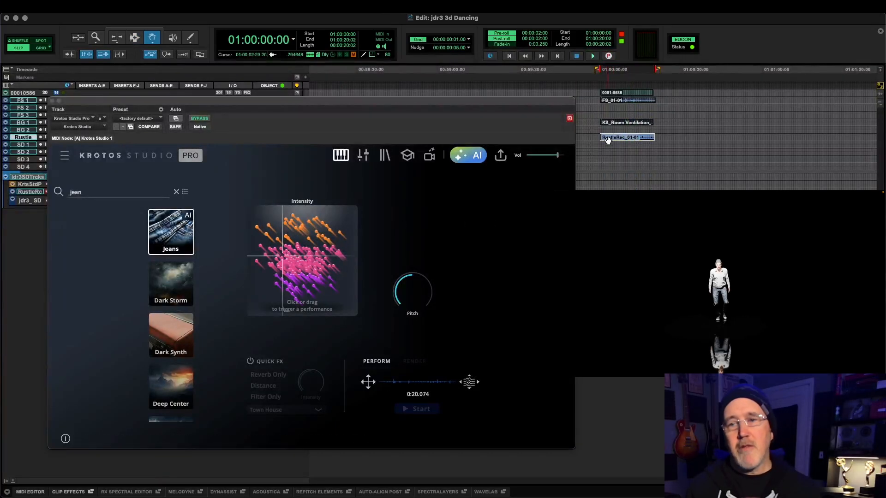
Scrub along the FS 2 track to find where the dancer is lit and set the edit cursor at 01:00:02:28
key(super+3)
click(604, 109)
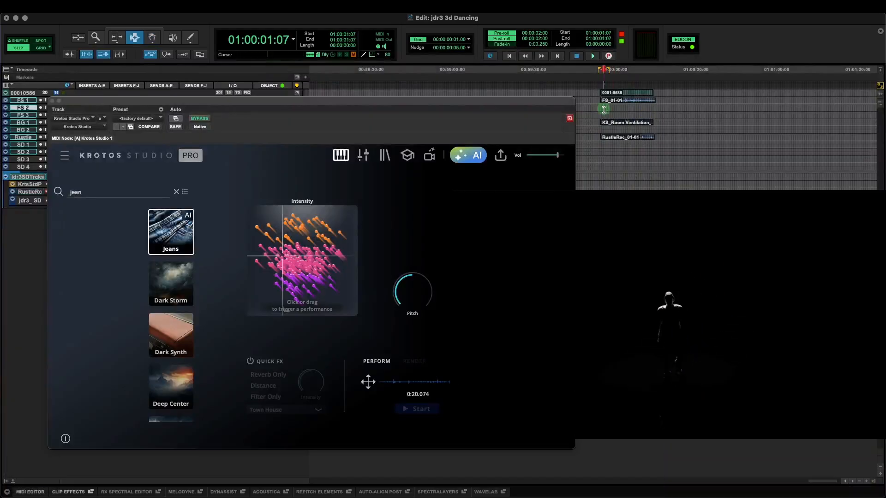
drag(605, 108, 607, 108)
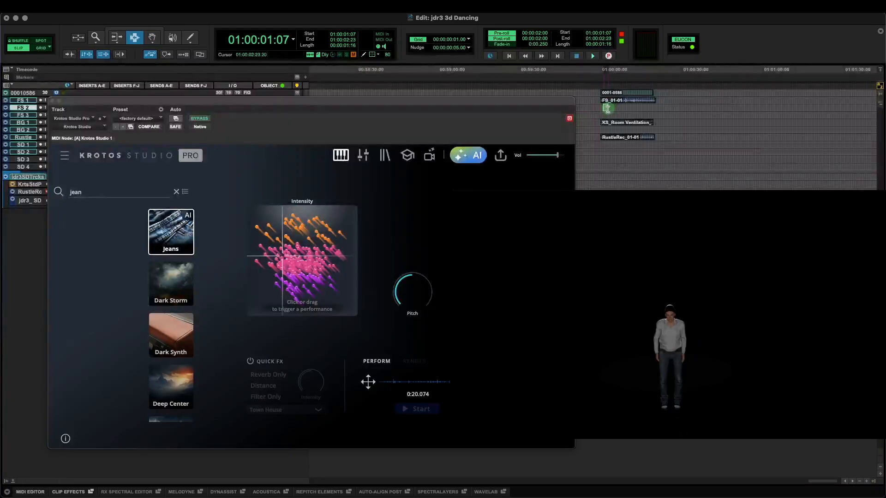
click(608, 108)
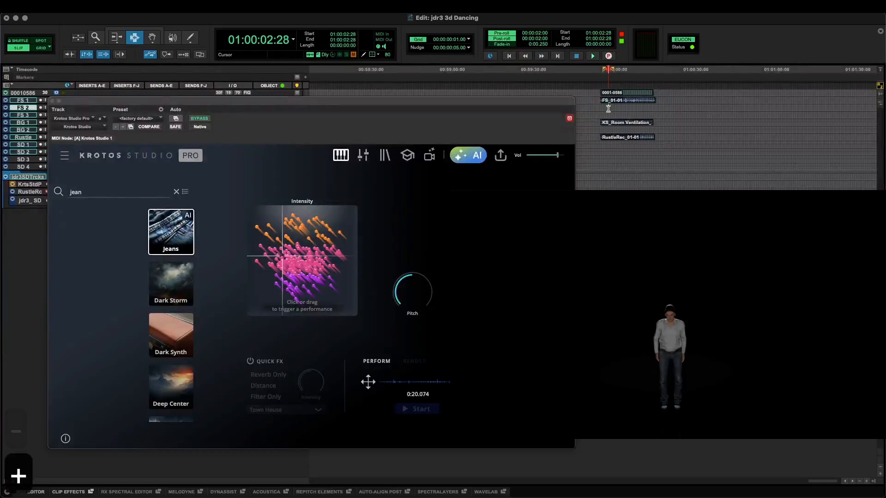
Clear the preset search, load Metal Hit from the Cinematic category and audition its Resonance zone on the XY pad
click(176, 192)
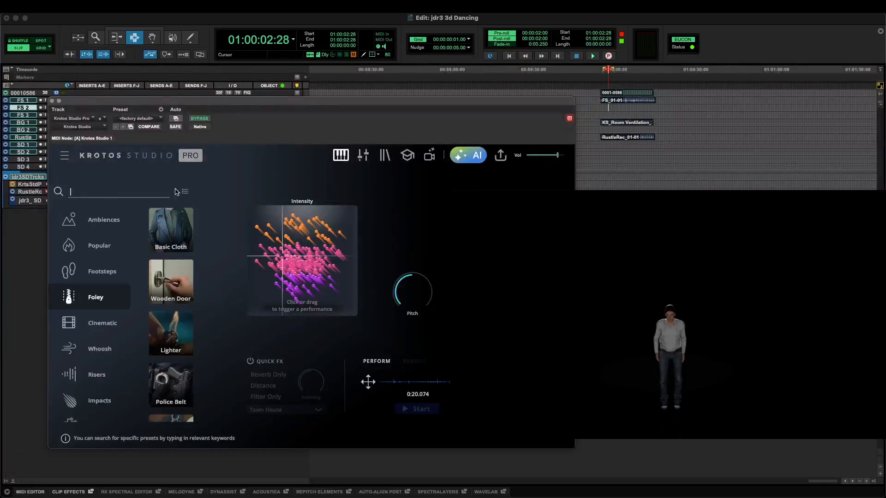
click(109, 325)
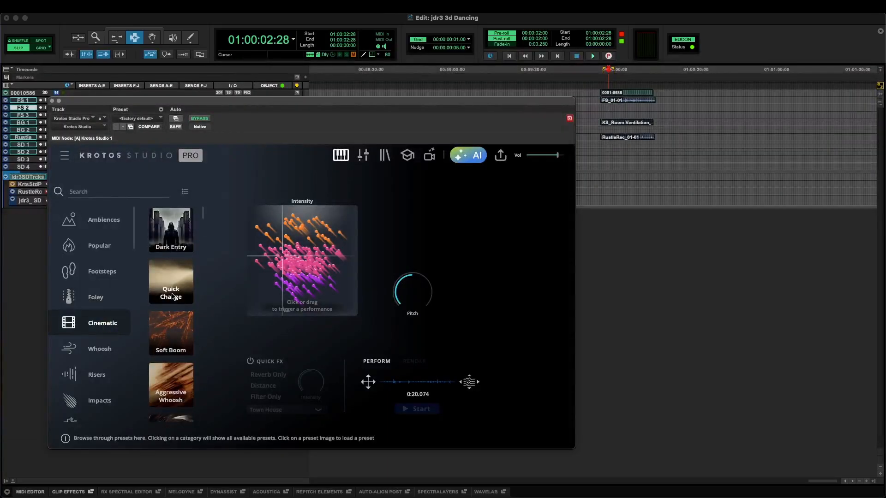
scroll(172, 297, down, 2)
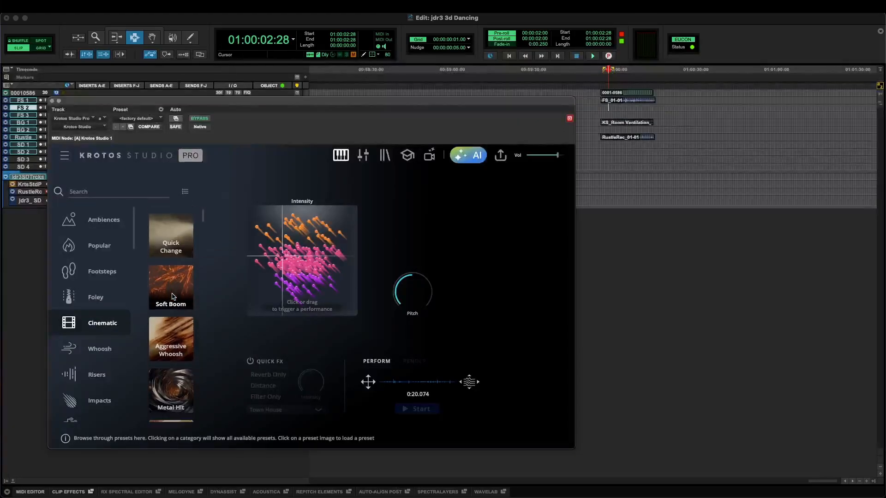
scroll(172, 297, down, 1)
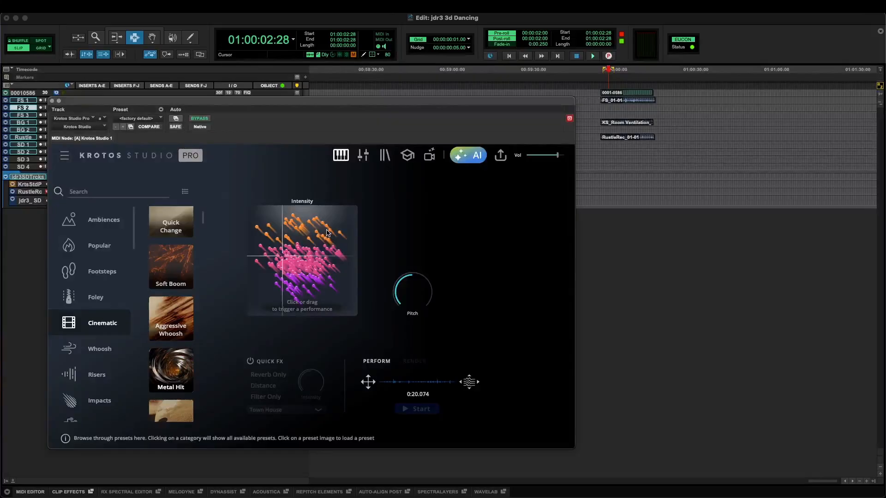
click(171, 369)
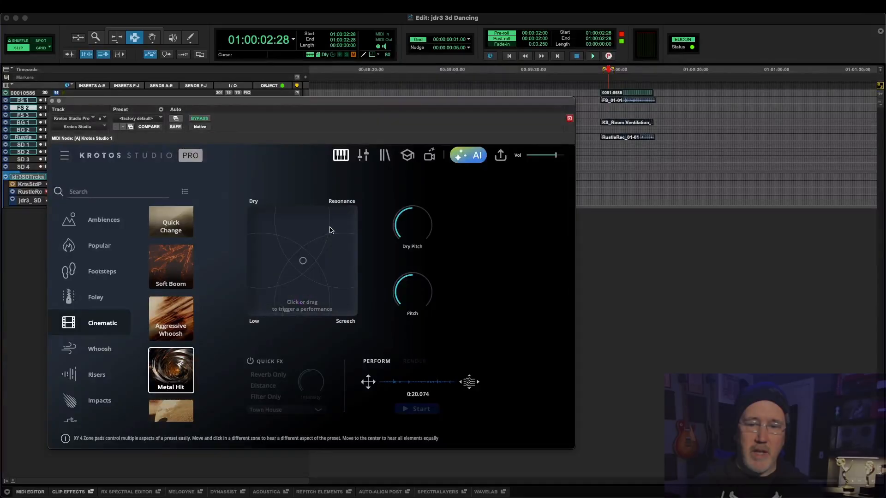
click(343, 220)
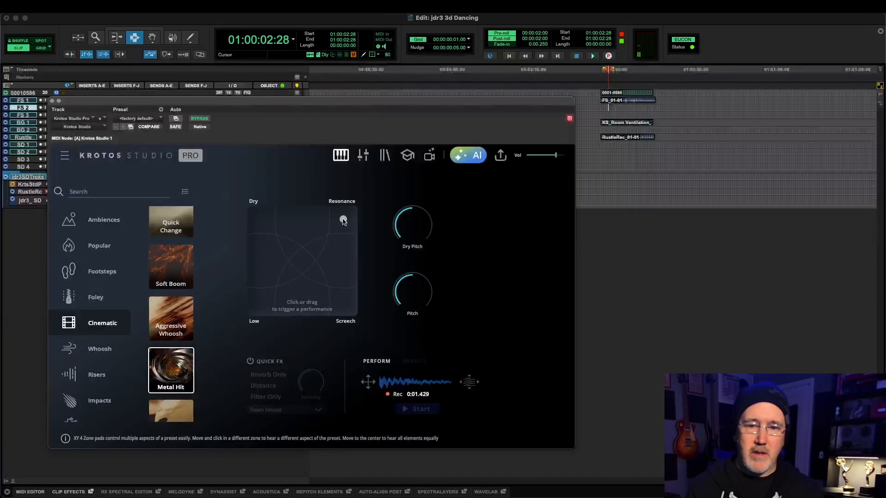
mouse_move(339, 246)
mouse_down()
mouse_move(300, 302)
mouse_move(328, 229)
mouse_up()
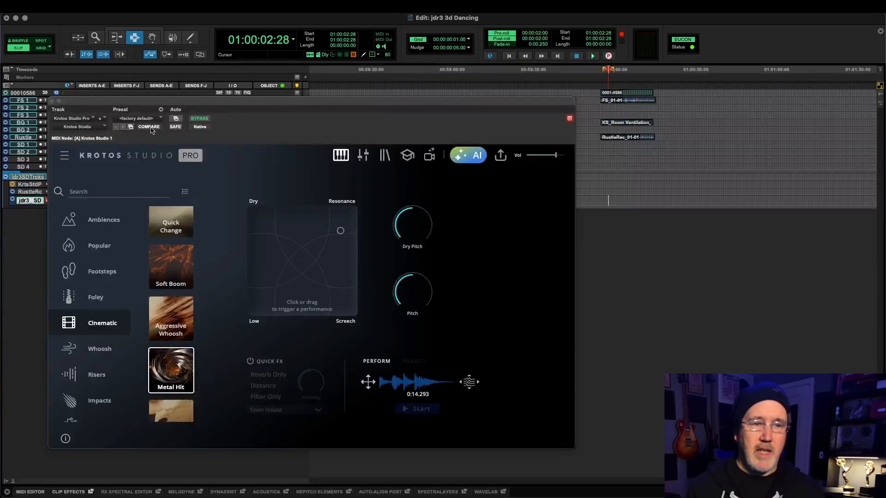
Record Metal Hit strikes from 01:00:02:28 onto the jdr3_SD track, triggering them on the XY pad against the video
drag(213, 103, 236, 94)
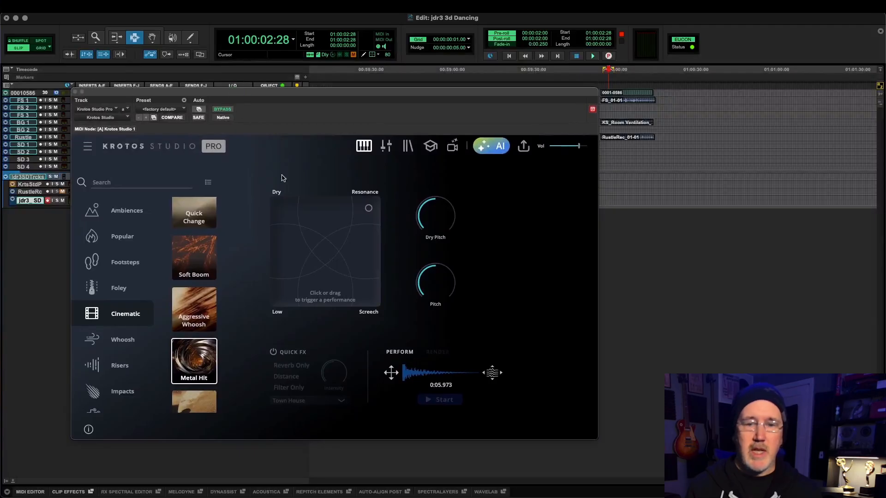
key(3)
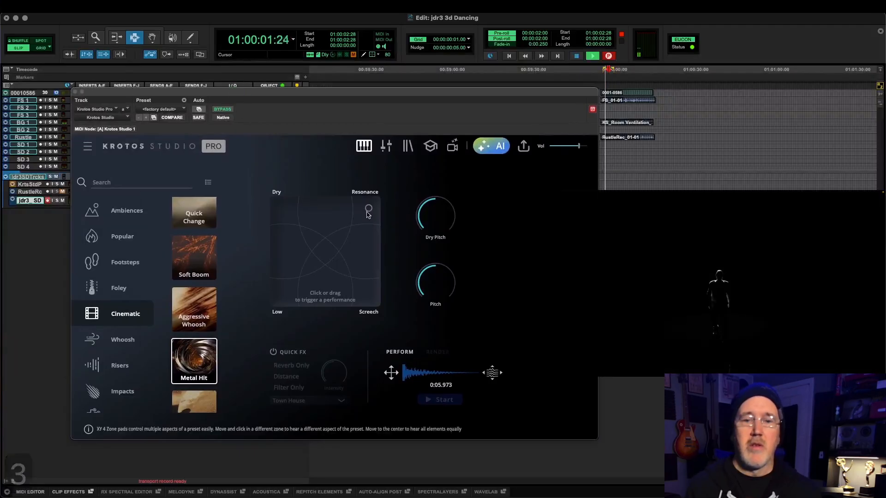
drag(306, 260, 351, 215)
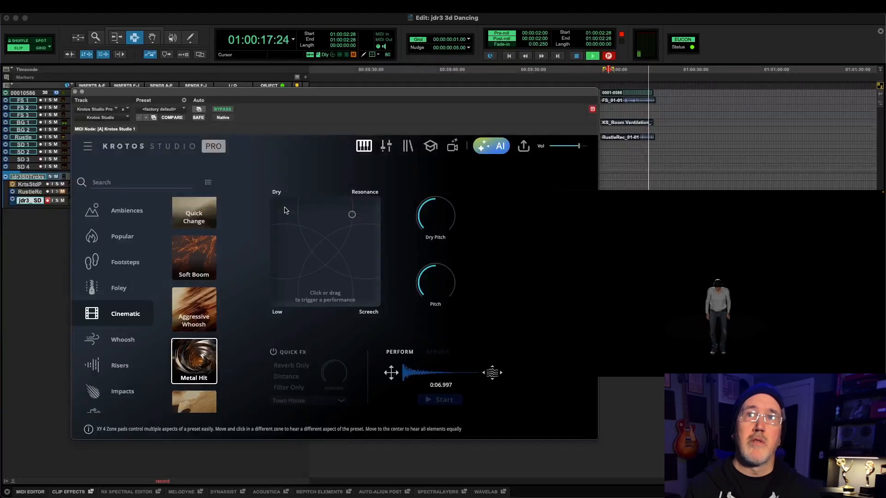
click(324, 209)
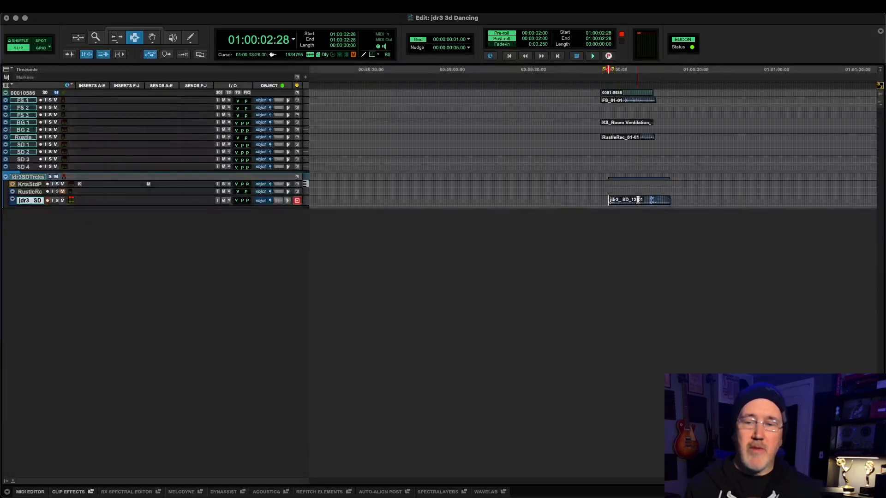
Move the recorded metal hit clip from the jdr3_SD track up to SD 1
key(super+4)
click(638, 200)
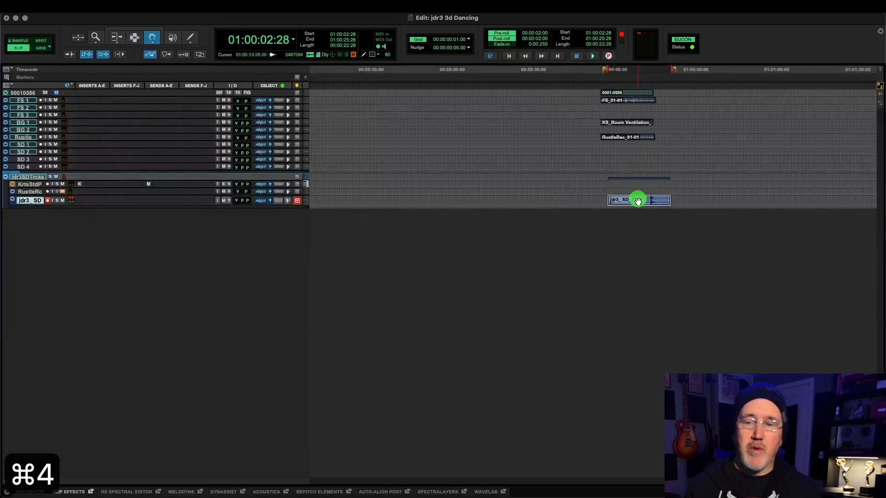
drag(638, 200, 629, 146)
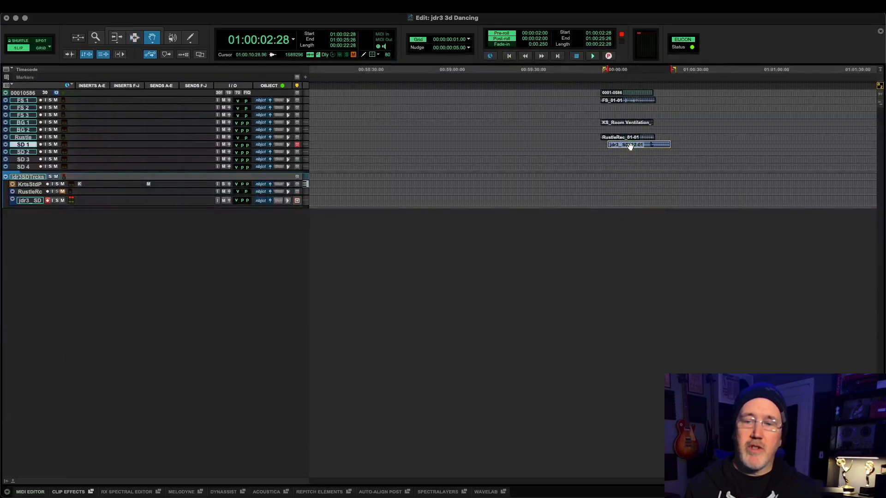
Enlarge the SD 1 track around the metal hit clip and split the clip just before its second hit
key(super+3)
click(602, 144)
key(Tab)
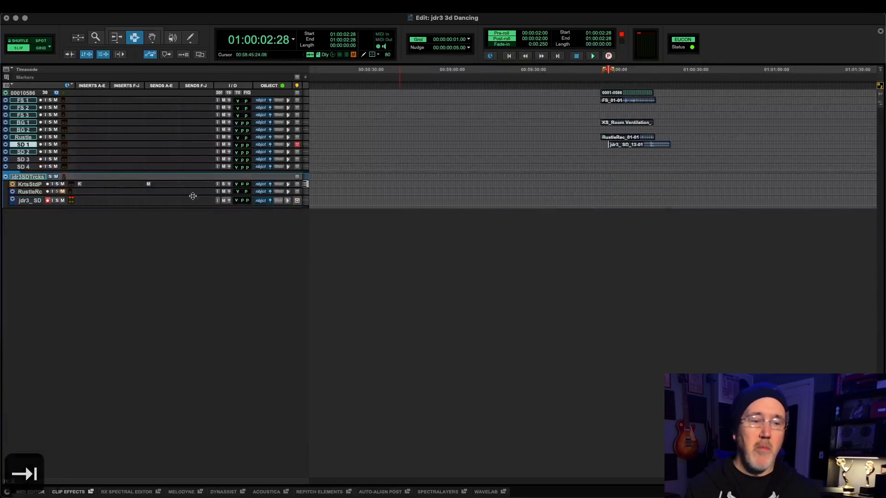
key(e)
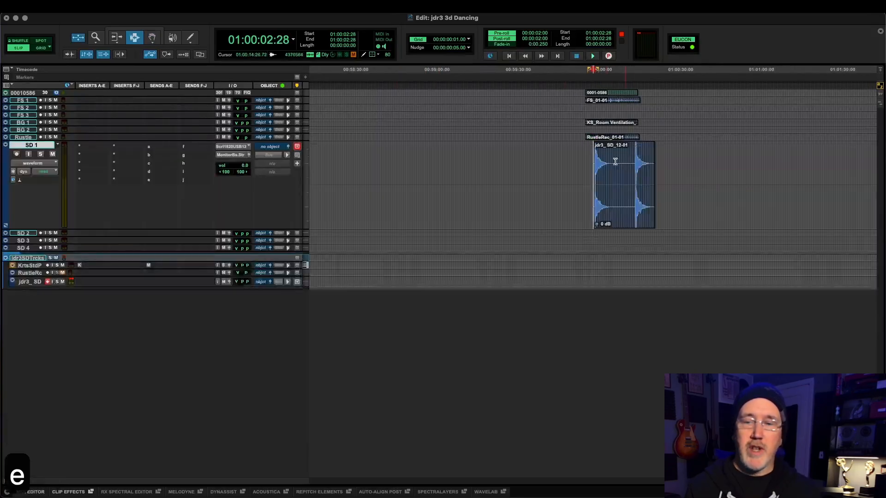
key(t)
key(t)
key(t)
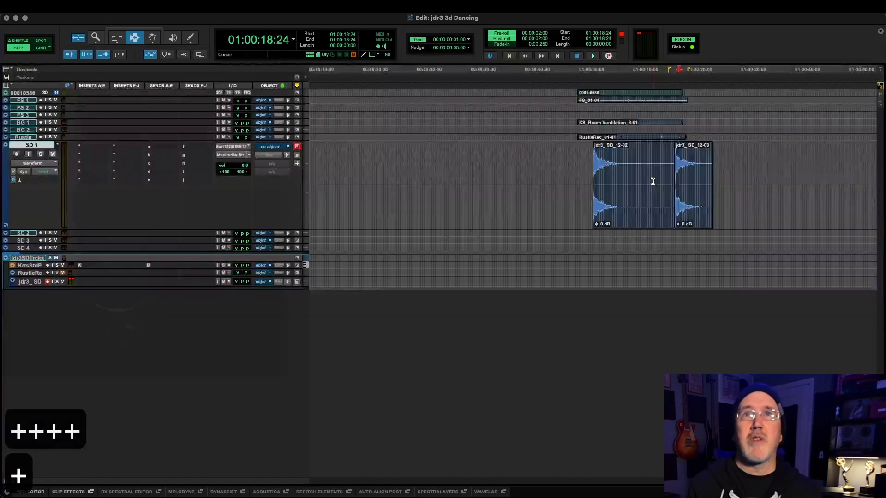
Snap the start of the second metal hit clip on SD 1 to 01:00:18:24
key(minus)
key(plus)
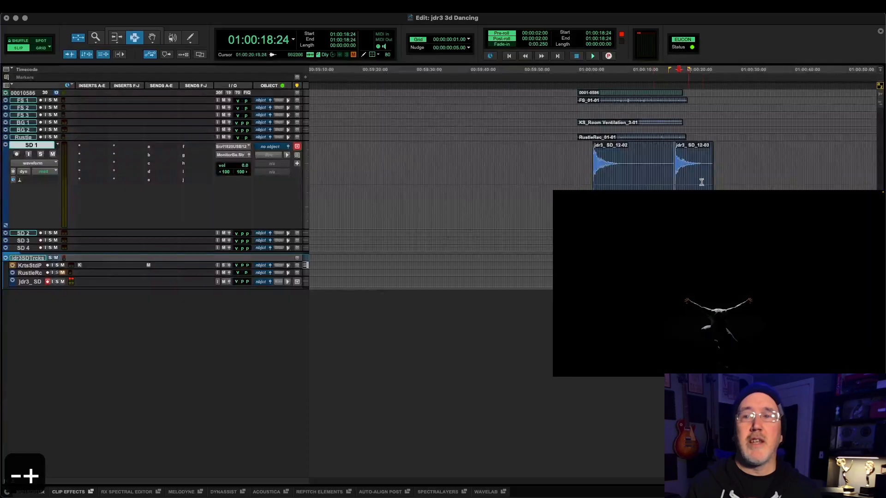
key(super+4)
ctrl+click(699, 184)
key(super+3)
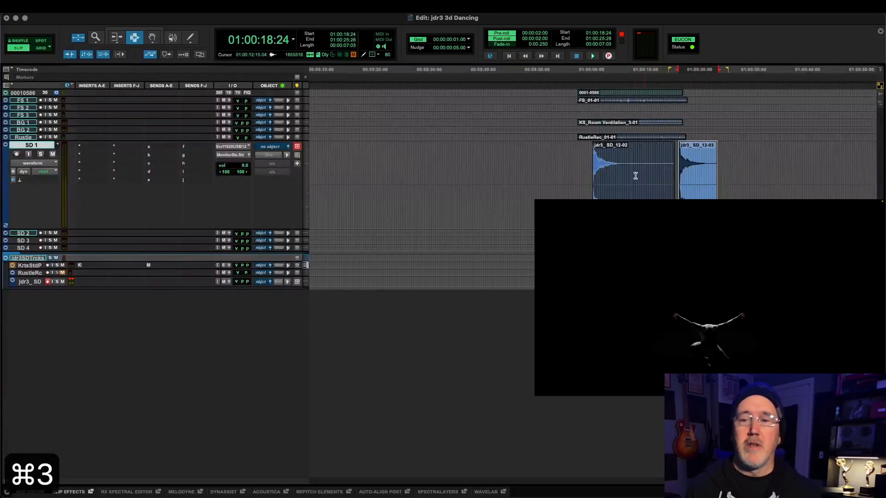
Play the session from 01:00:01:02 to check the metal hits against the video, then restore the normal track view
click(583, 175)
key(space)
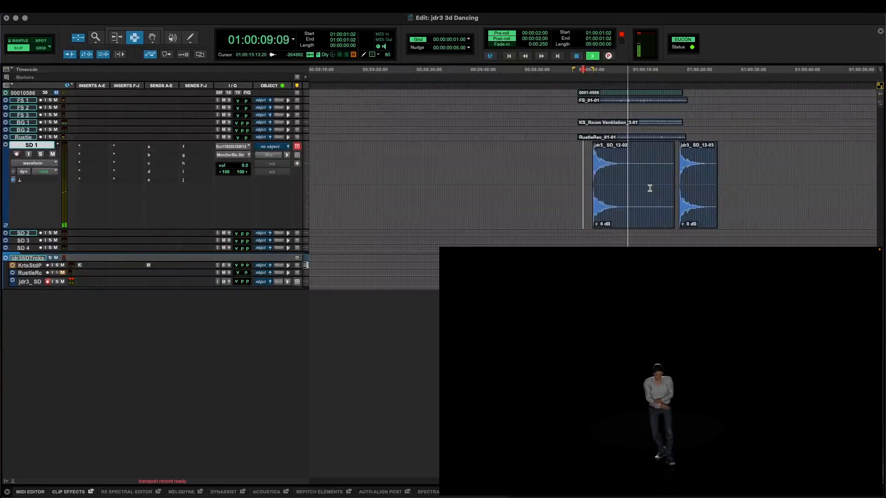
key(space)
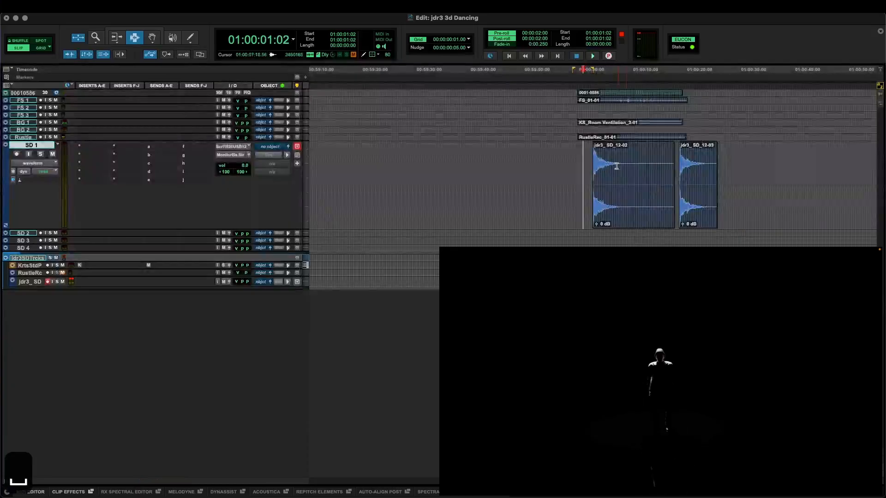
key(e)
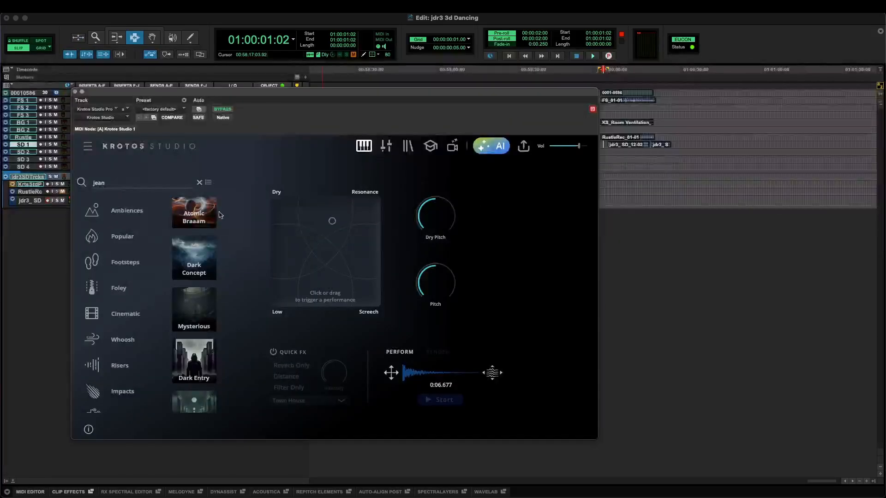
Load the Going For It preset from the Music category, place its rendered clip on SD 2 and close Krotos Studio
click(199, 183)
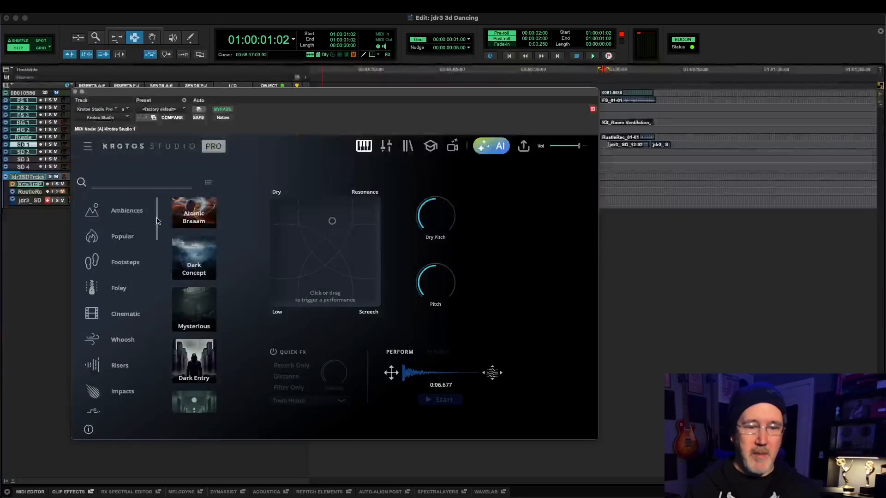
drag(156, 221, 166, 283)
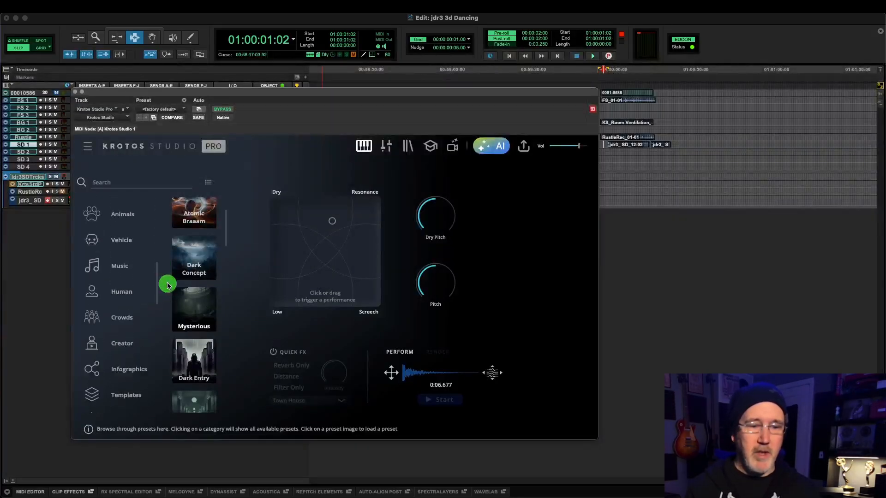
click(125, 269)
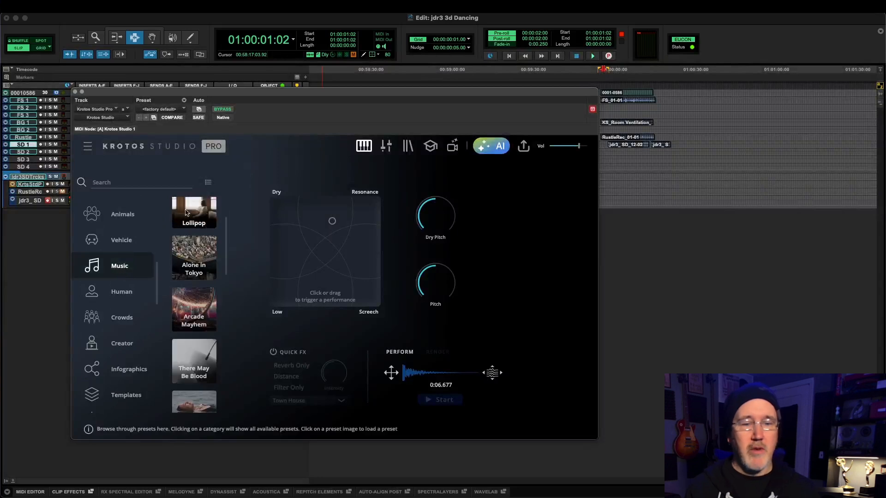
drag(225, 234, 223, 205)
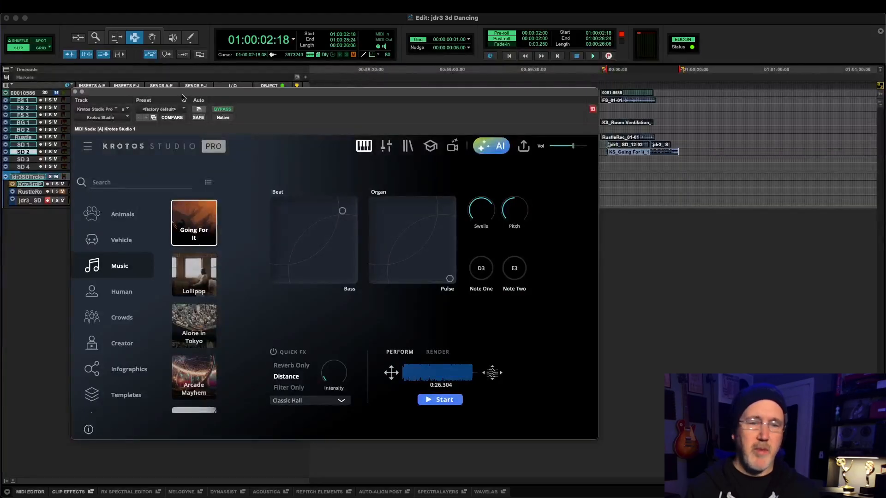
key(alt+super+w)
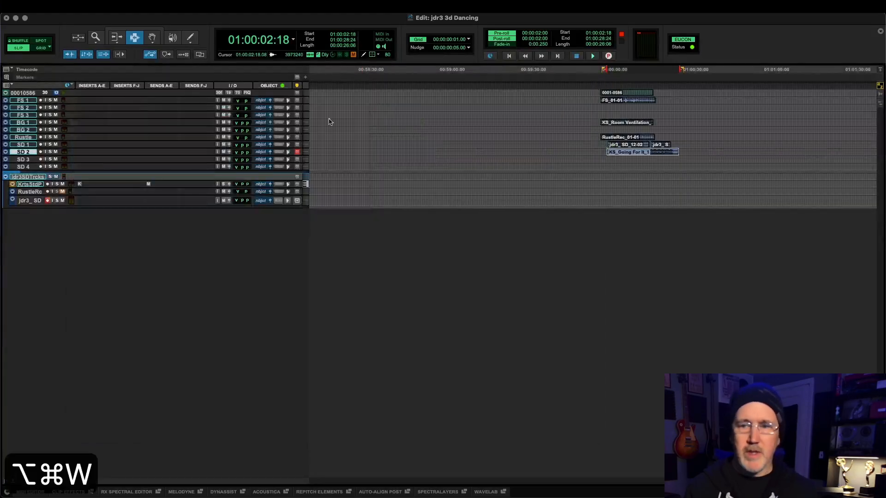
Enlarge SD 2, trim the start of the Going For It clip to 01:00:03:03 and scrub the music against the video
click(601, 153)
key(e)
key(t)
key(t)
key(t)
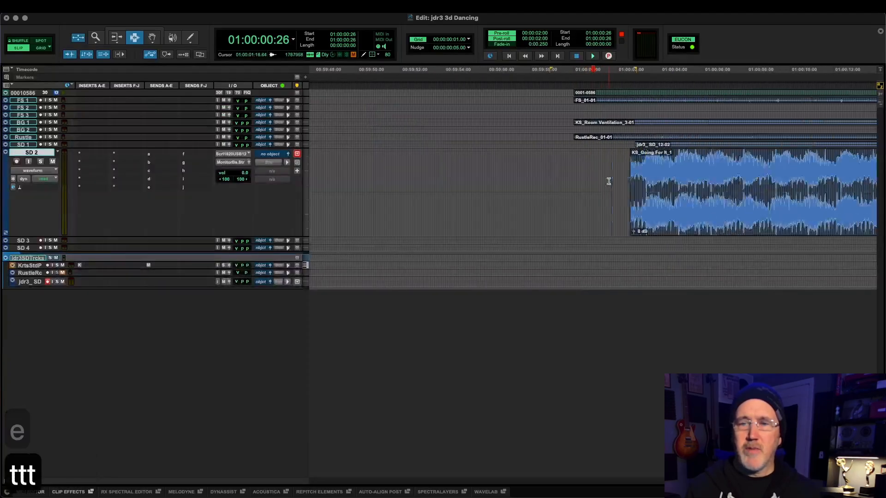
click(641, 178)
key(a)
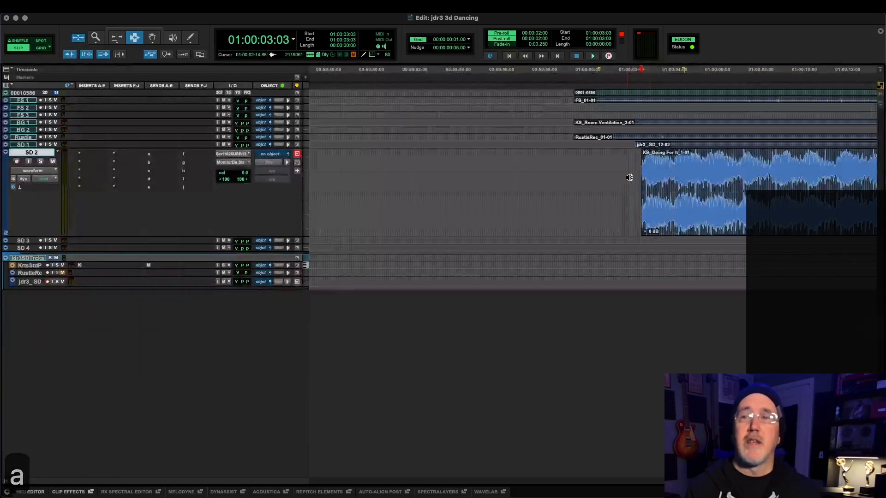
drag(630, 179, 626, 178)
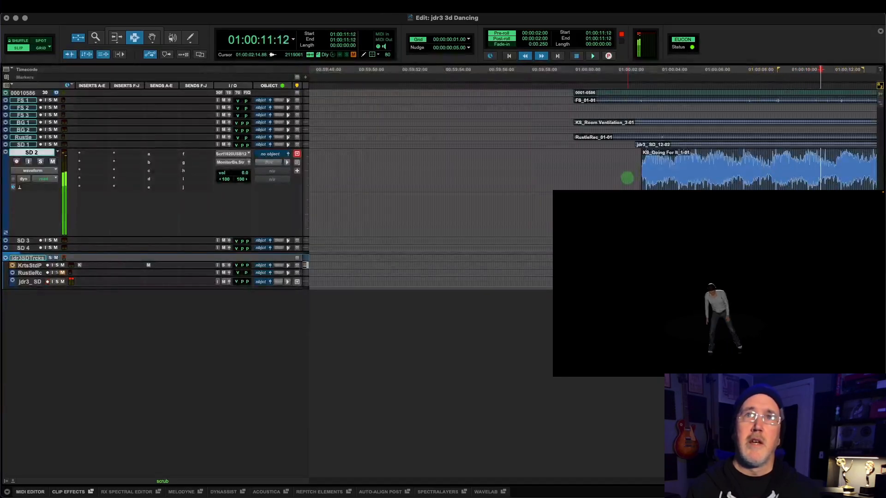
key(space)
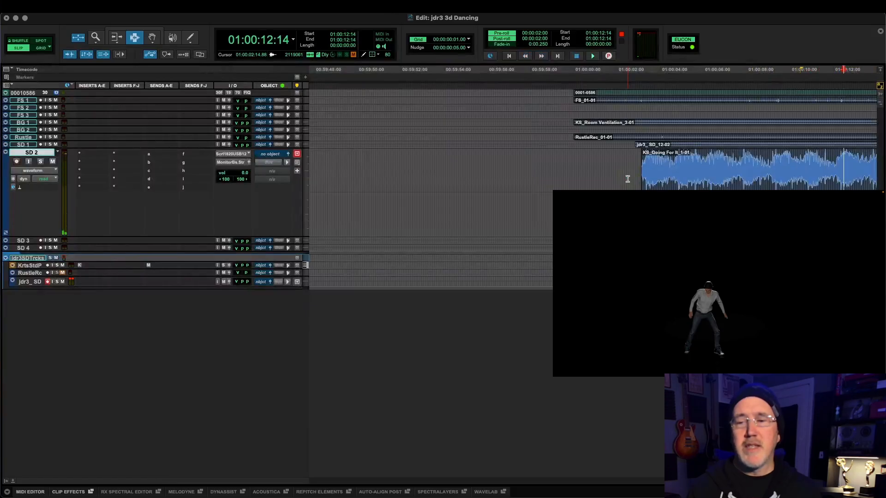
Trim the end of the Going For It clip on SD 2 to 01:00:19:12
key(r)
key(r)
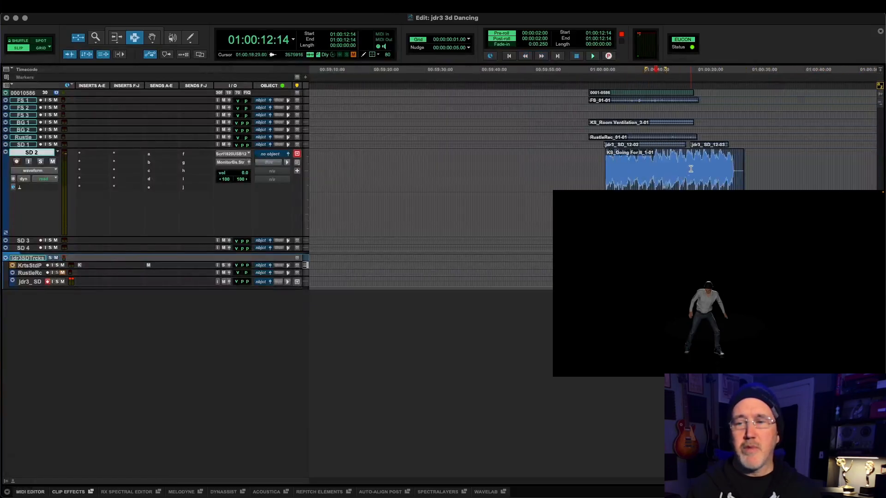
click(693, 167)
key(d)
key(super+z)
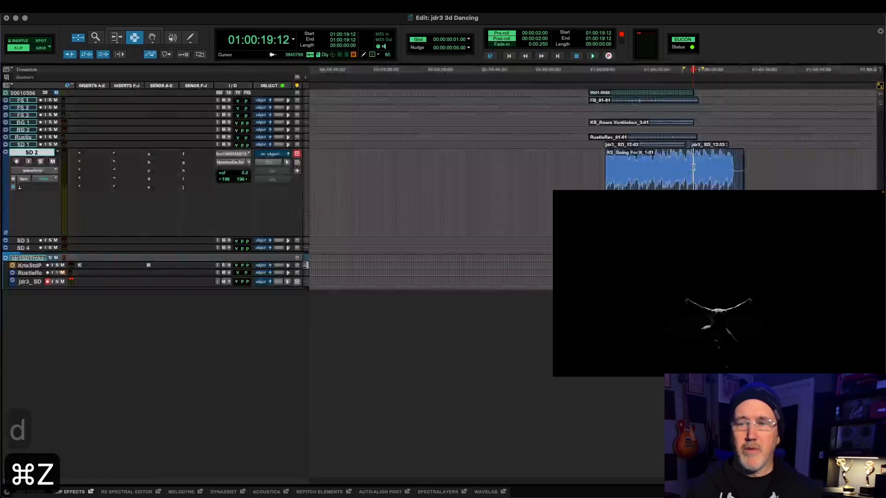
key(s)
Fade out the Going For It clip on SD 2 from 01:00:18:25 to its end
key(t)
key(t)
key(t)
key(t)
key(t)
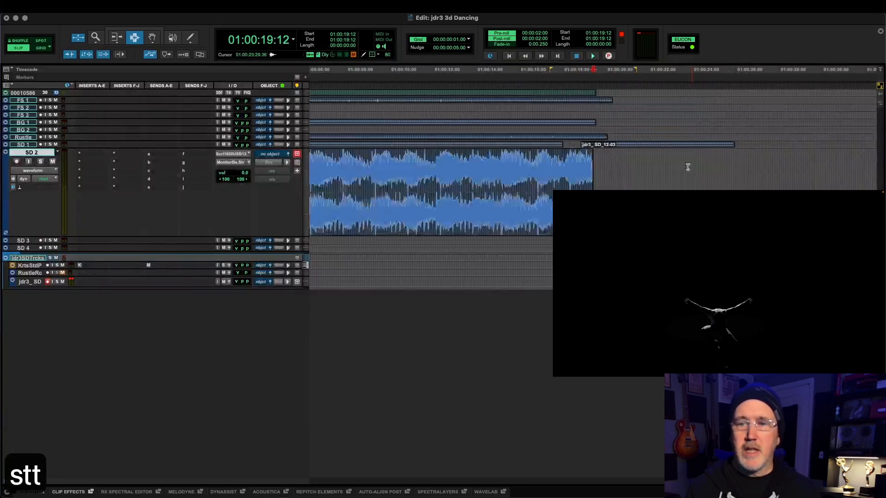
key(g)
Select the whole Going For It clip on SD 2 and lower its clip gain to -9.0 dB
key(r)
key(r)
key(r)
key(r)
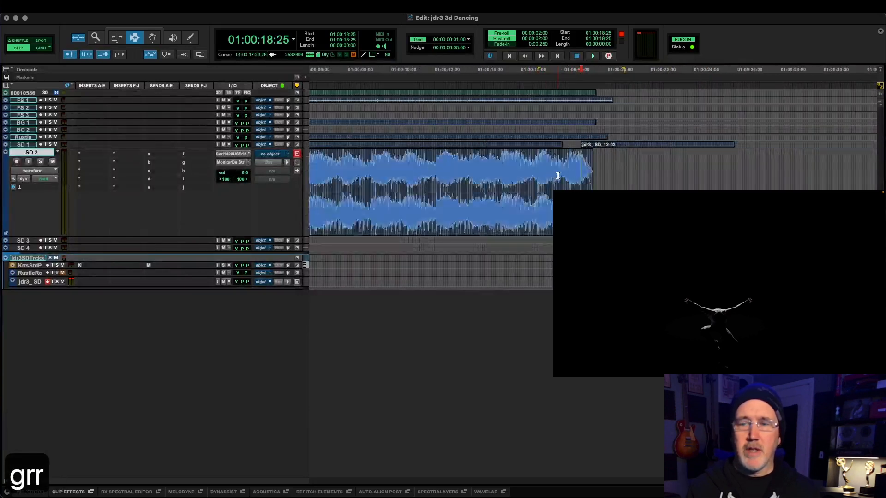
double_click(518, 179)
scroll(519, 178, down, 12)
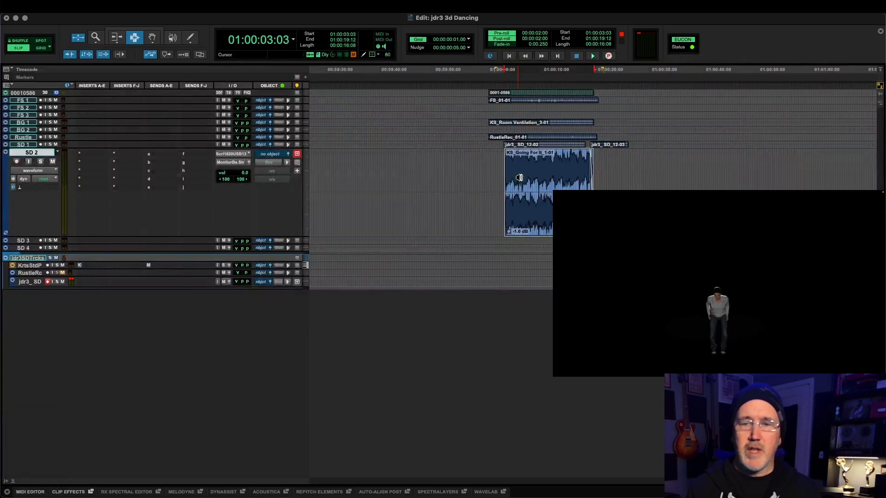
scroll(520, 178, down, 6)
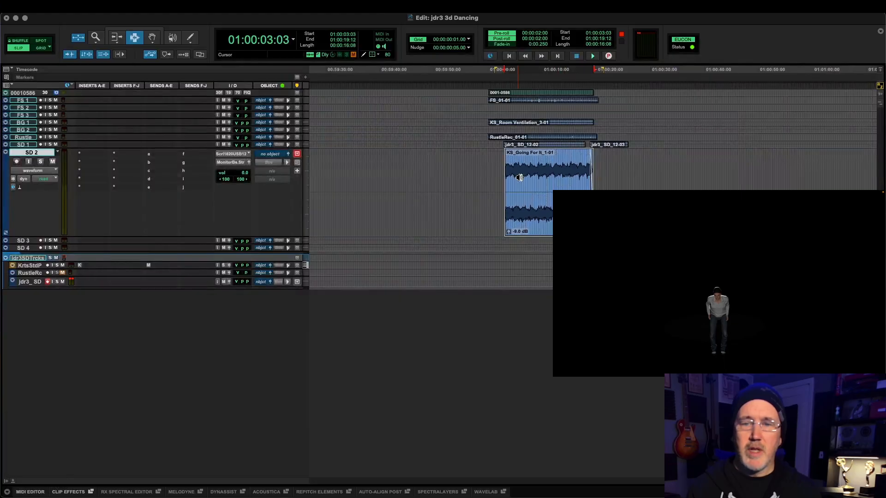
Play the session from the start of the FS 1 clip at 01:00:00:00 to review the full mix against the video
click(482, 100)
key(Tab)
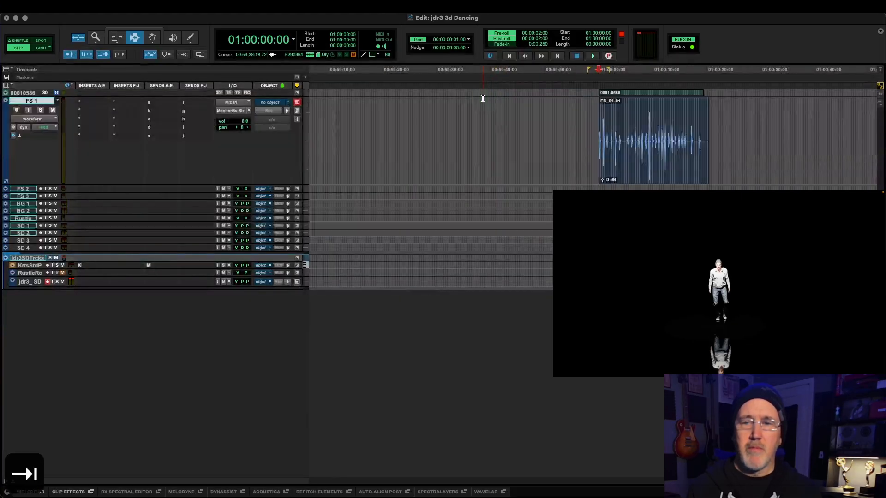
key(space)
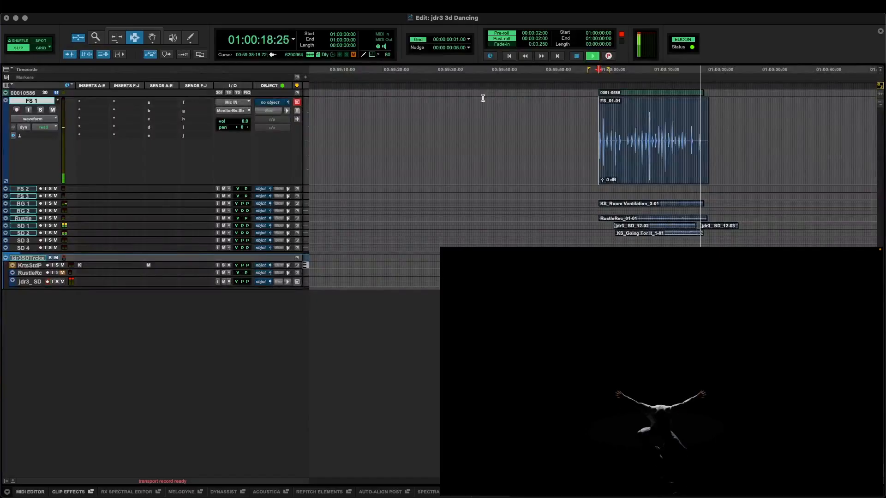
key(space)
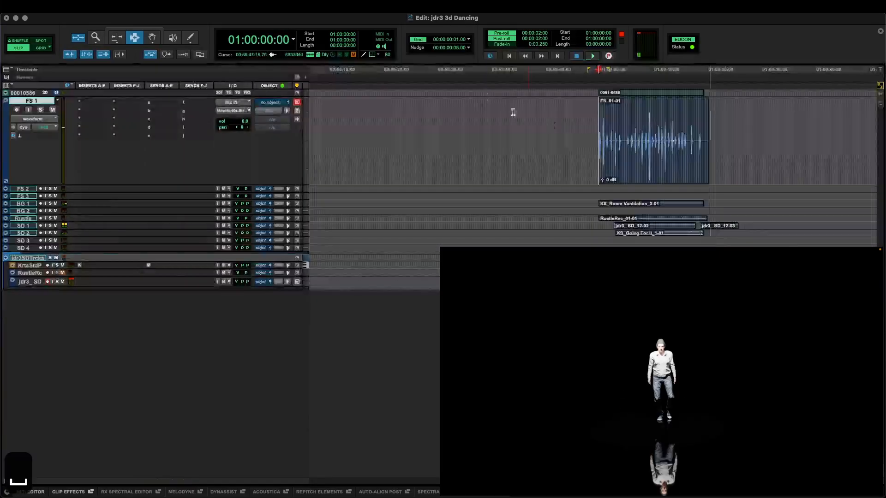
Move the second metal hit clip on SD 1 earlier so it starts at 01:00:18:19
click(698, 225)
key(Tab)
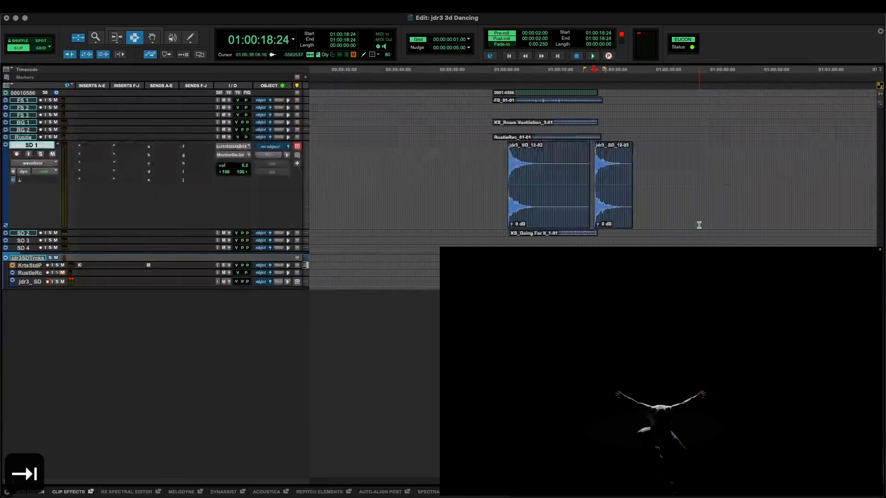
mouse_move(631, 184)
mouse_down()
mouse_move(615, 183)
mouse_move(625, 184)
mouse_up()
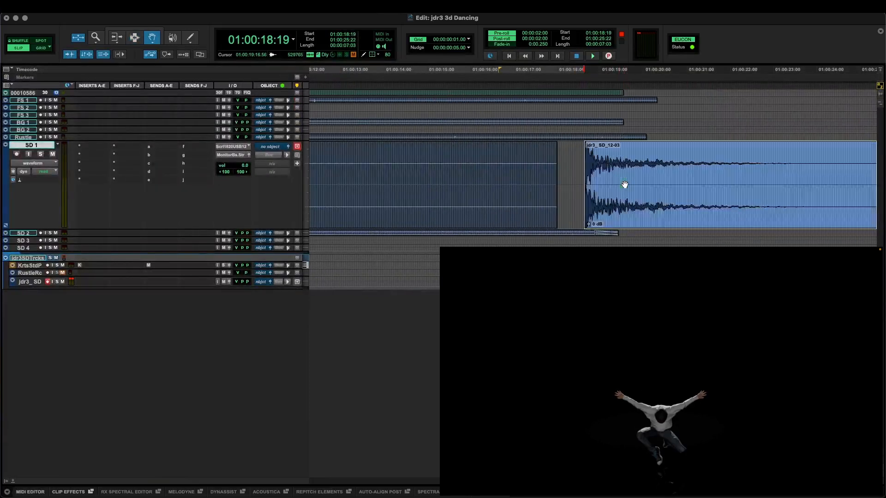
key(super+3)
Play from 01:00:17:21 to check the moved second metal hit against the end of the video
key(r)
key(r)
click(581, 182)
key(space)
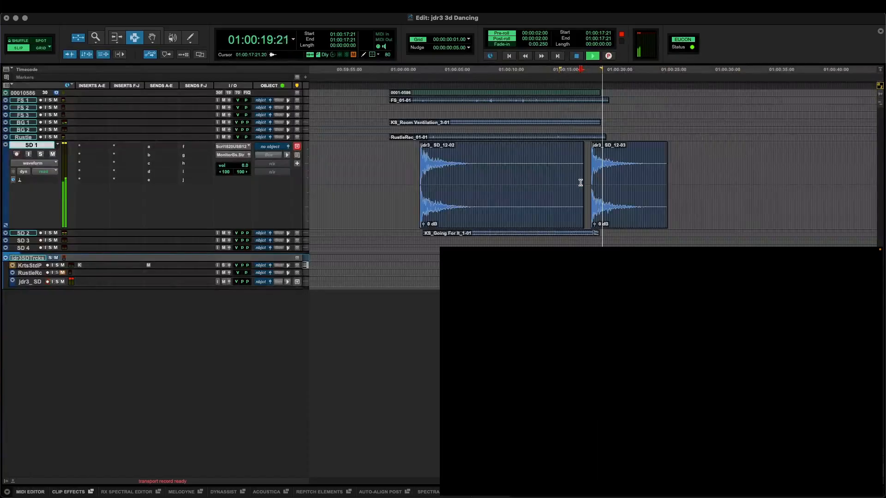
key(space)
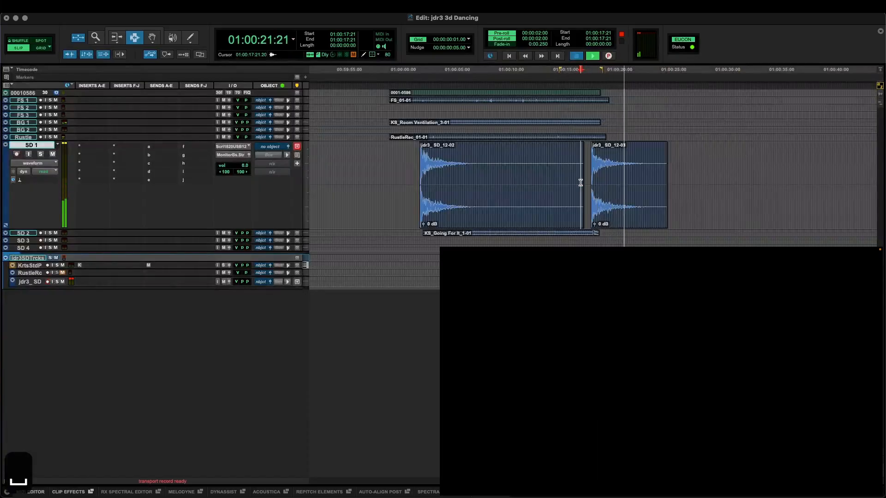
Restore the normal track view and place the cursor at the video clip's start, 01:00:00:00
click(474, 182)
key(e)
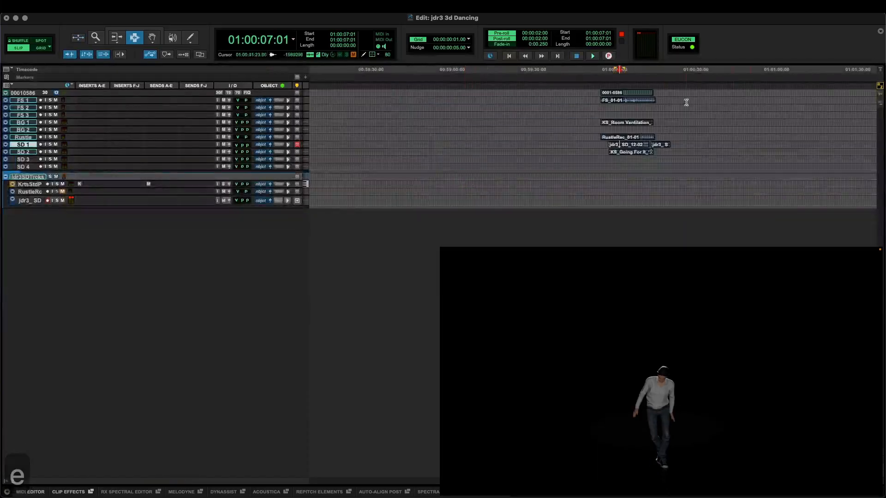
key(Tab)
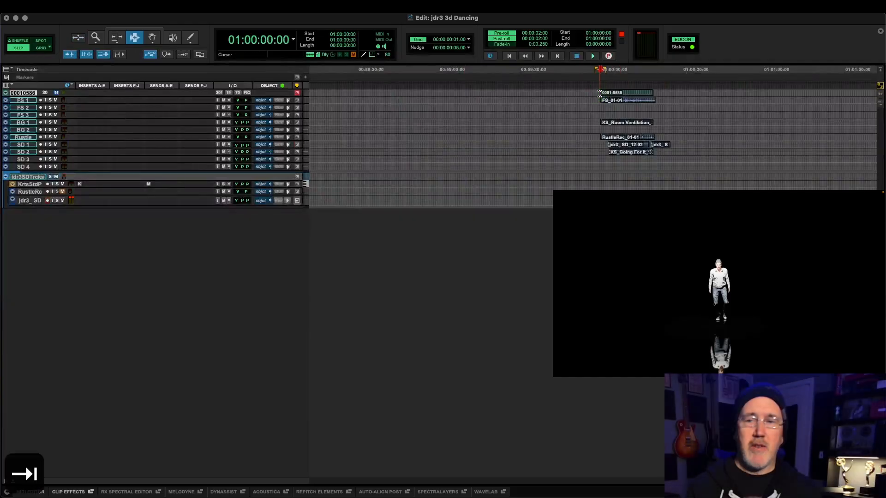